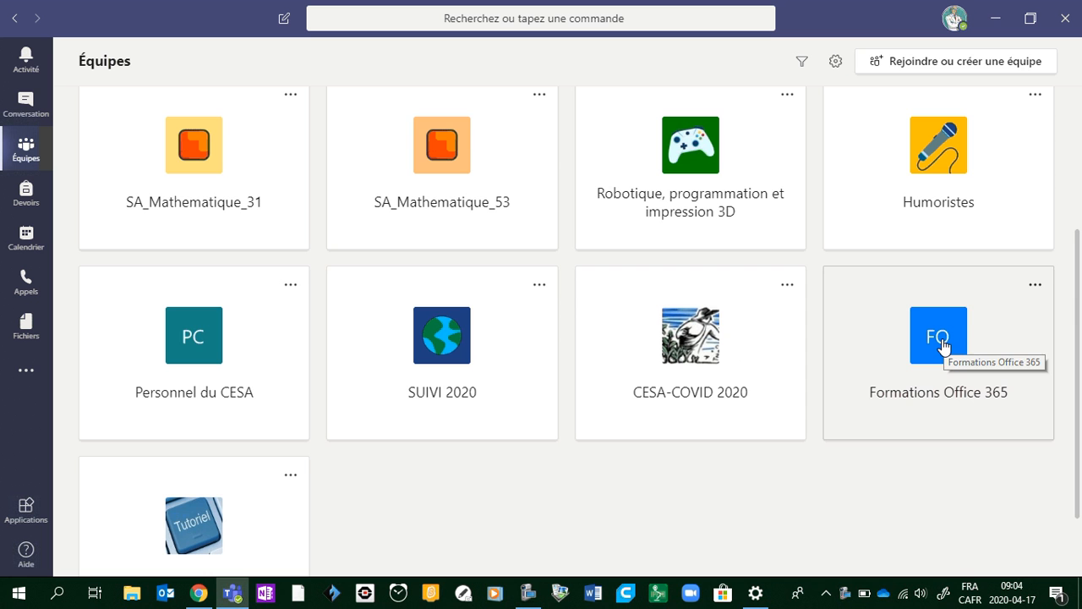
- Open the assignments of the Formations Office 365 team
click(942, 345)
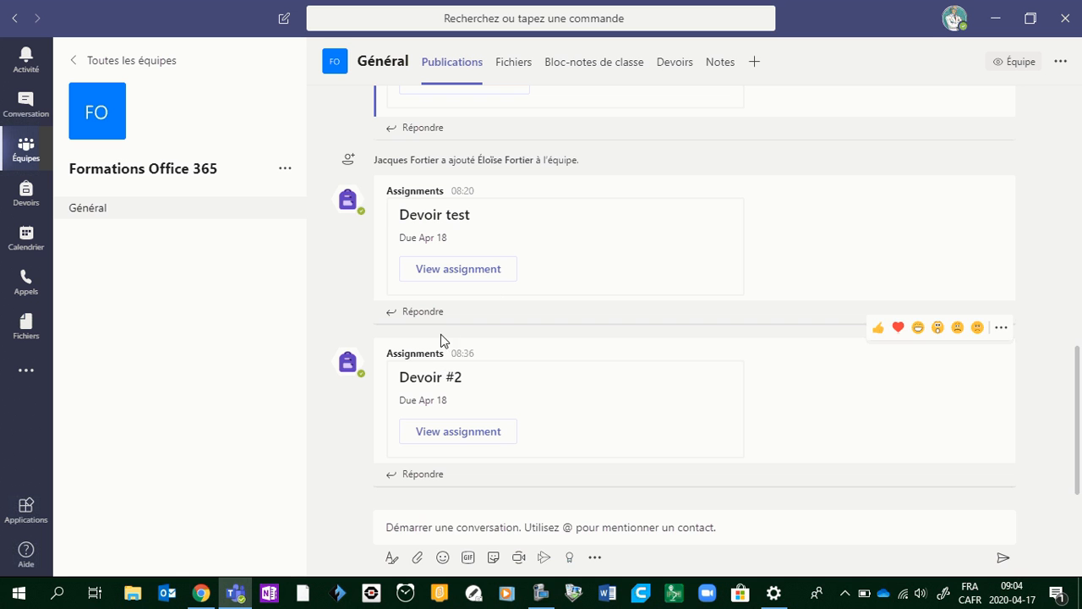
click(673, 64)
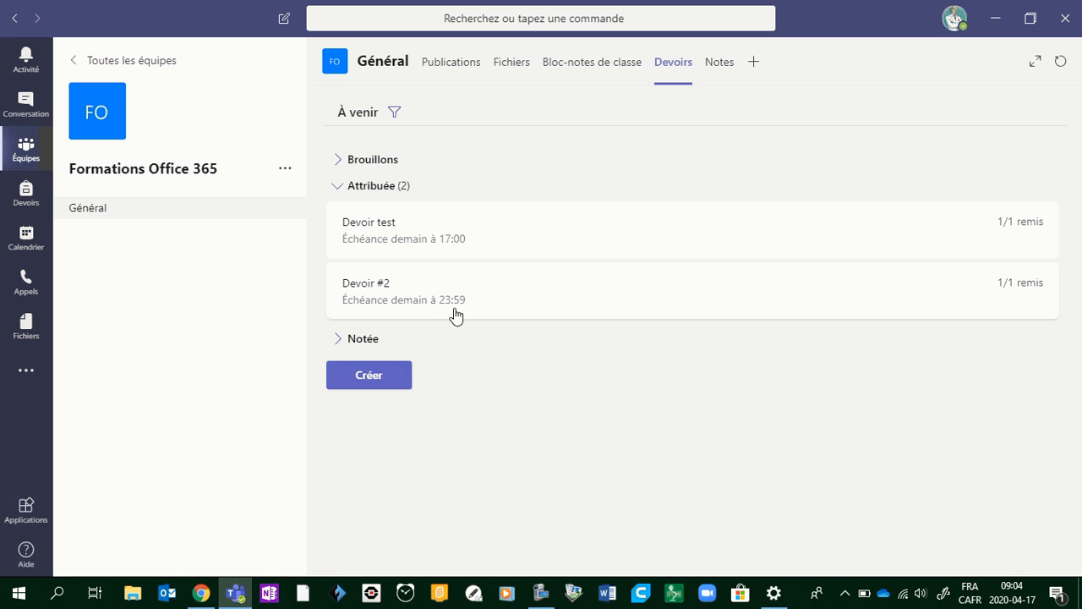
click(372, 382)
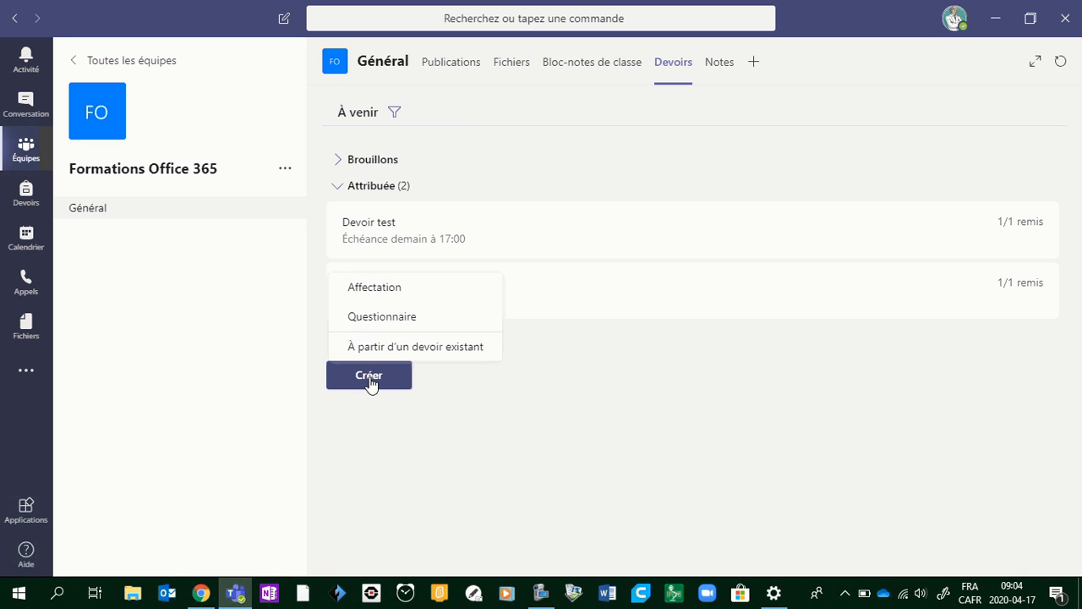
click(388, 326)
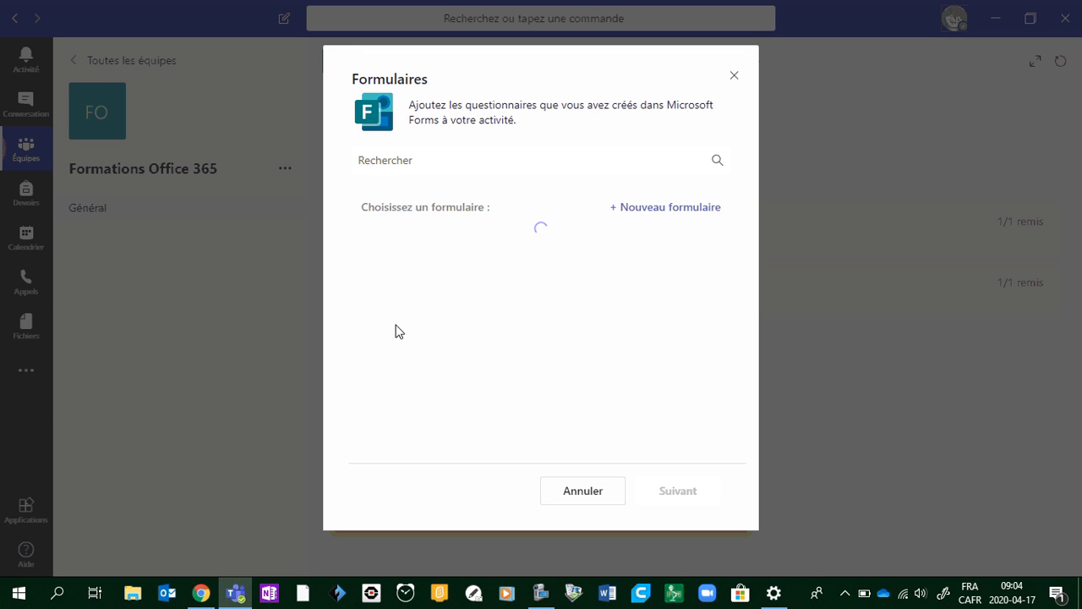
click(734, 76)
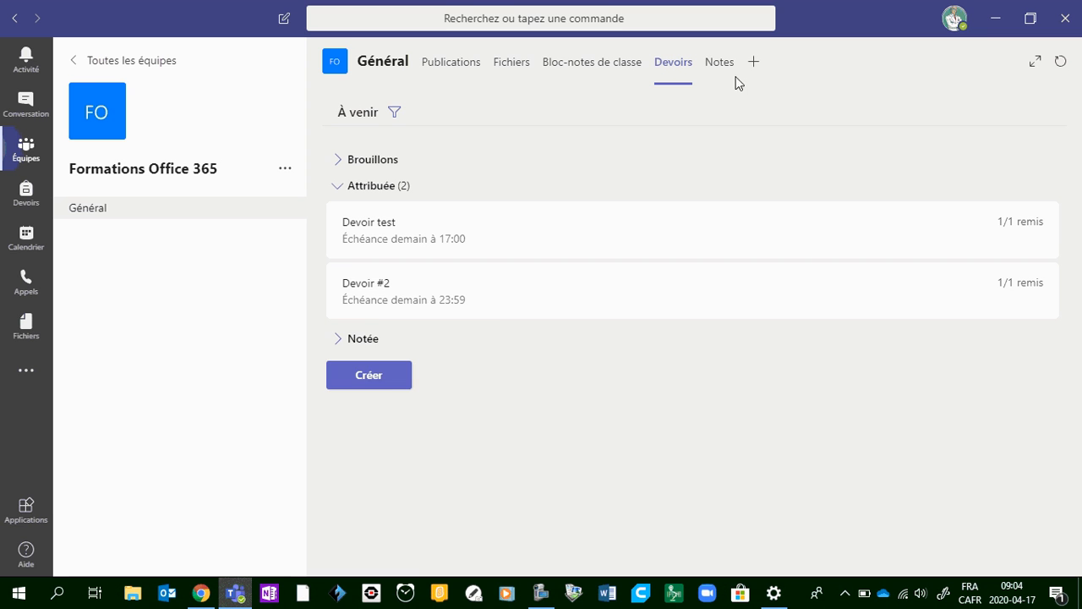
- Create a new assignment titled "Devoirs production" with the instructions "Completer ce formulaire"
click(377, 379)
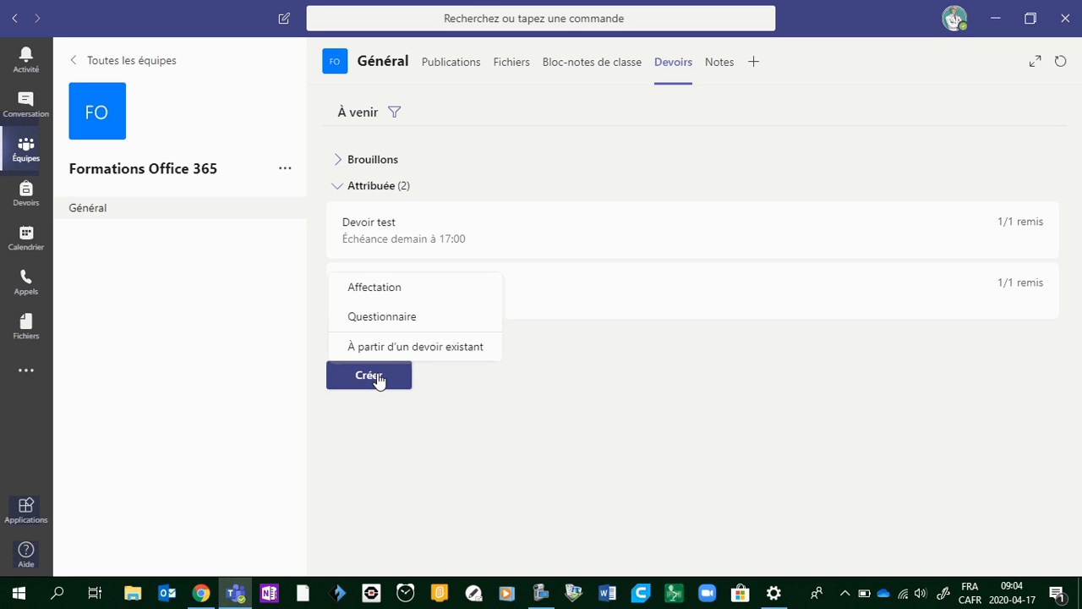
click(382, 291)
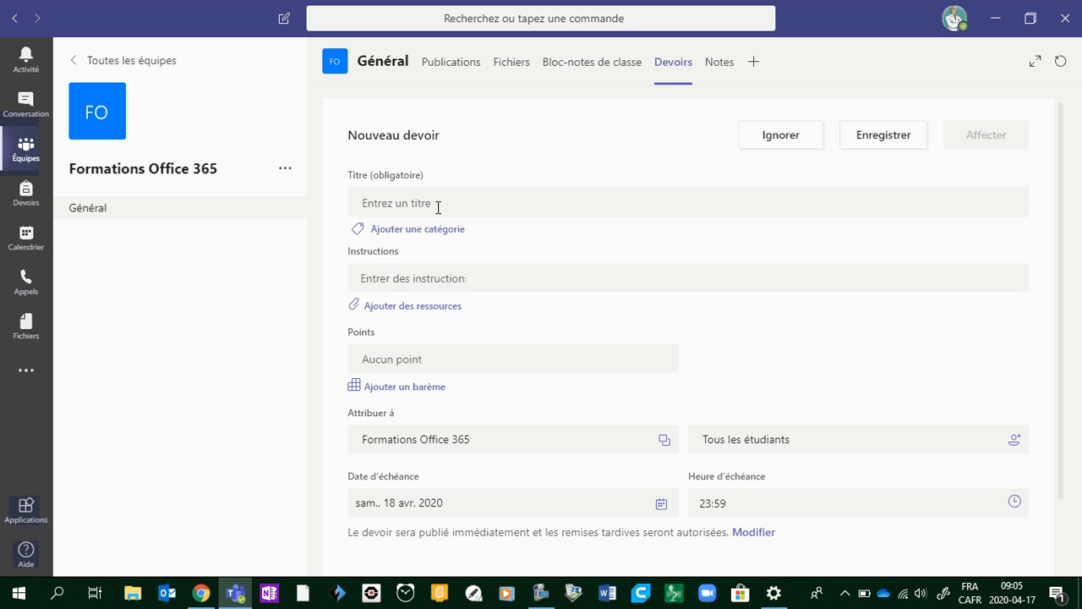
click(438, 207)
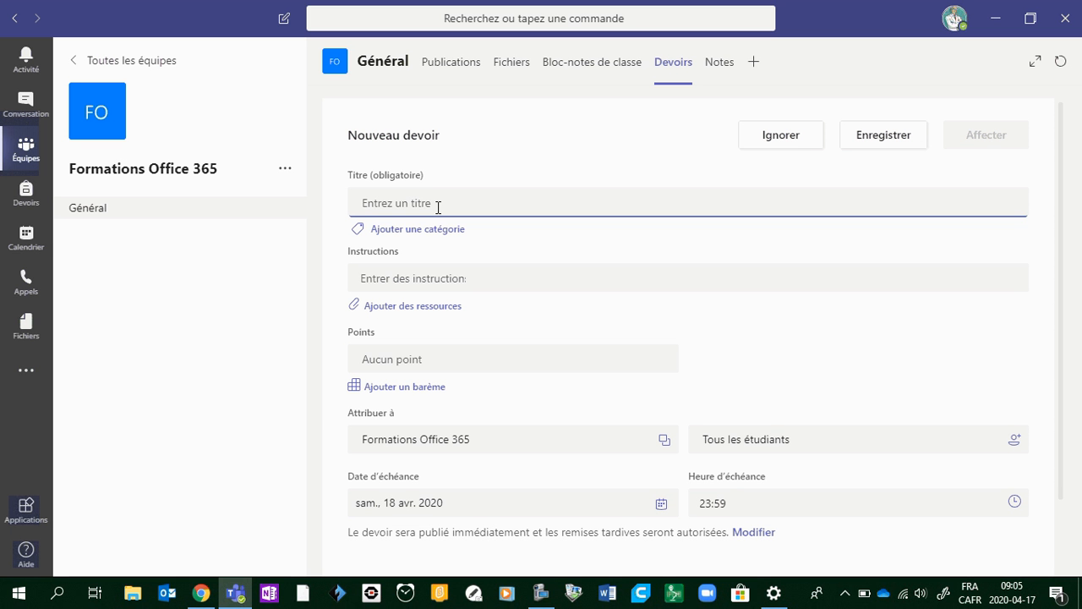
text(Devoirs )
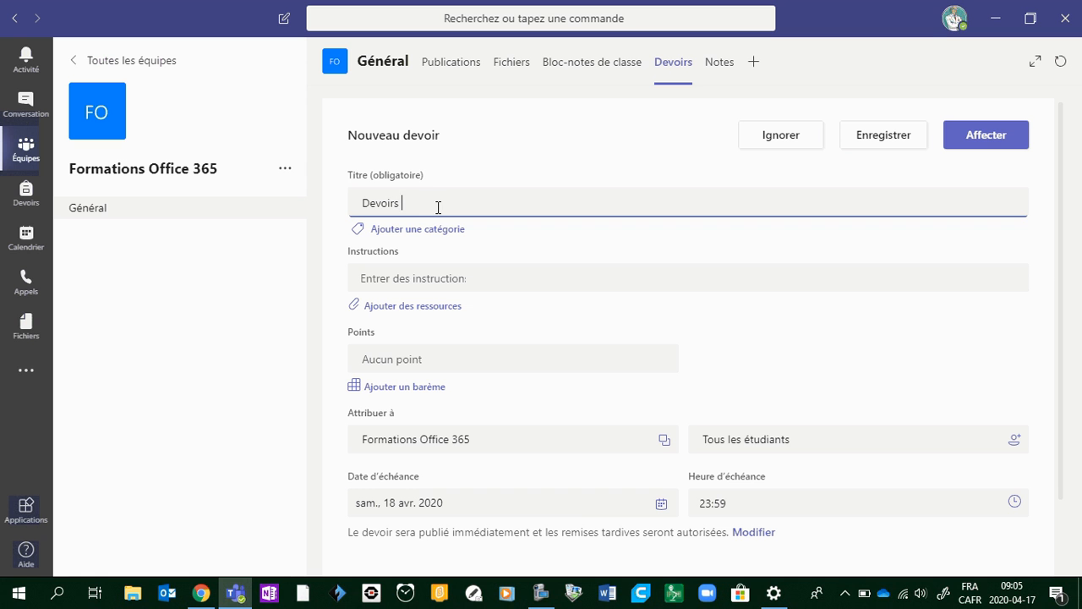
text(production)
click(417, 277)
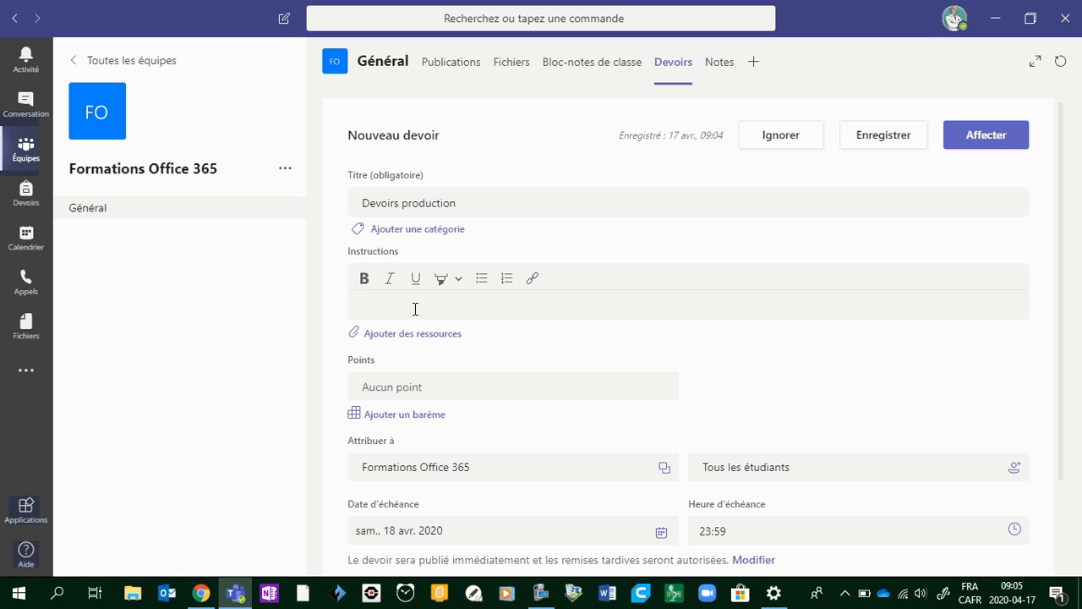
text(Completer ce formulaire)
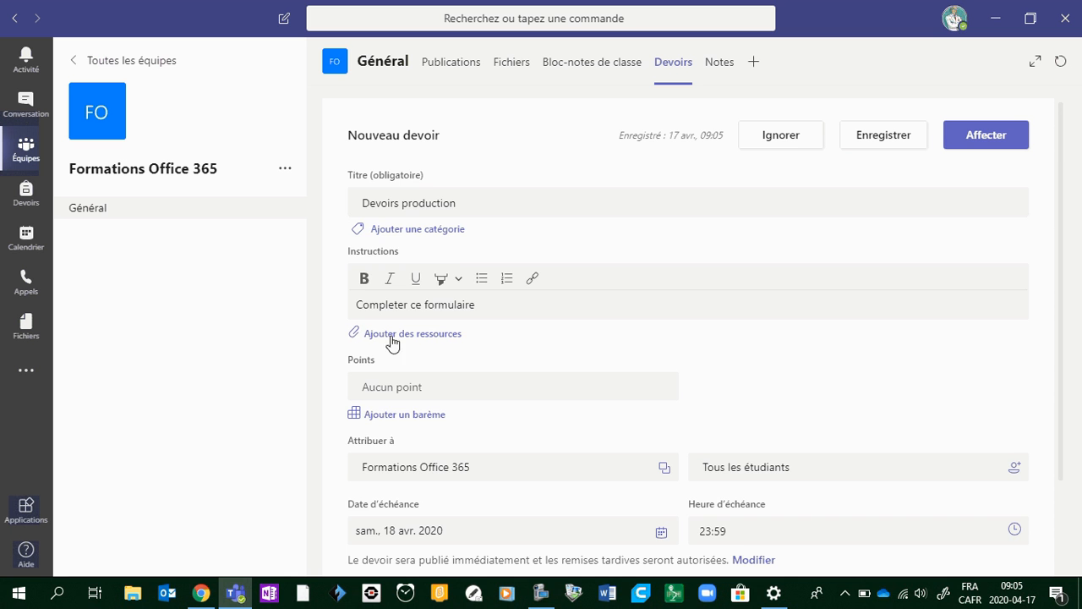
- Set the assignment's points to 30
scroll(405, 338, down, 1)
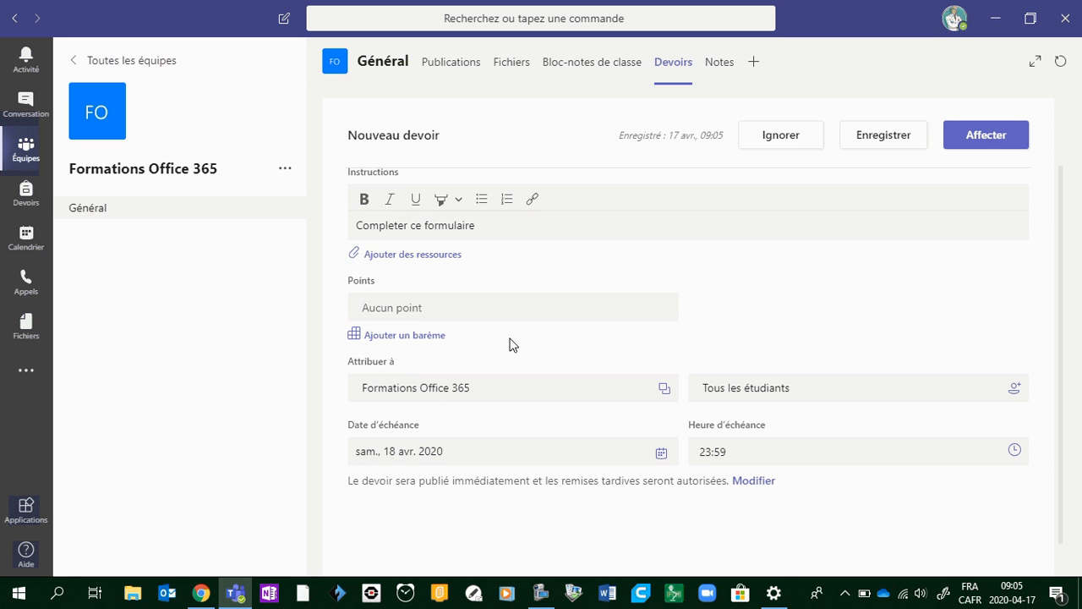
click(411, 309)
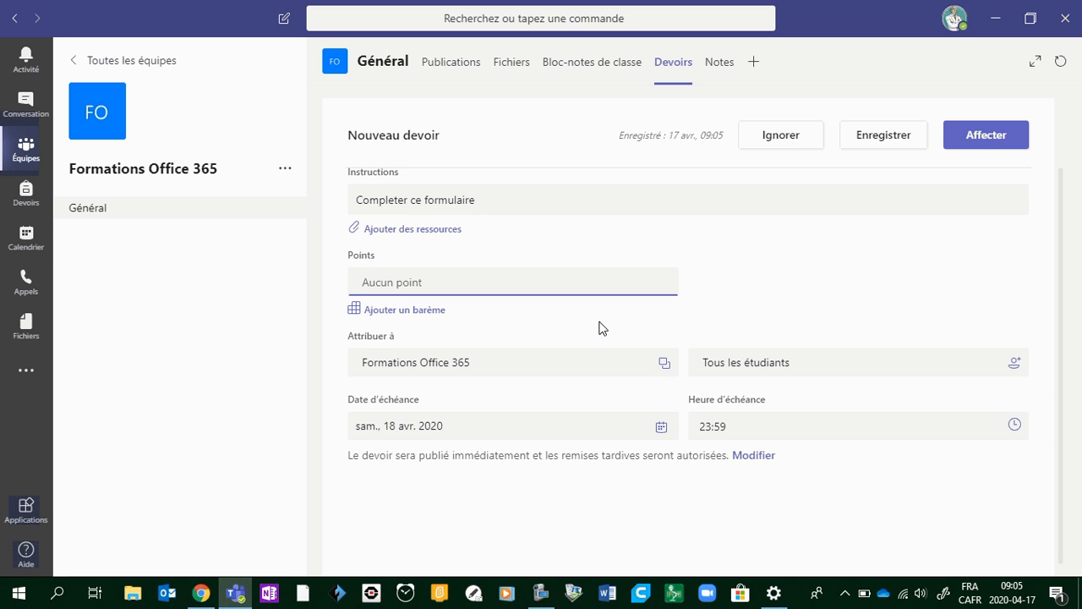
text(30)
click(389, 315)
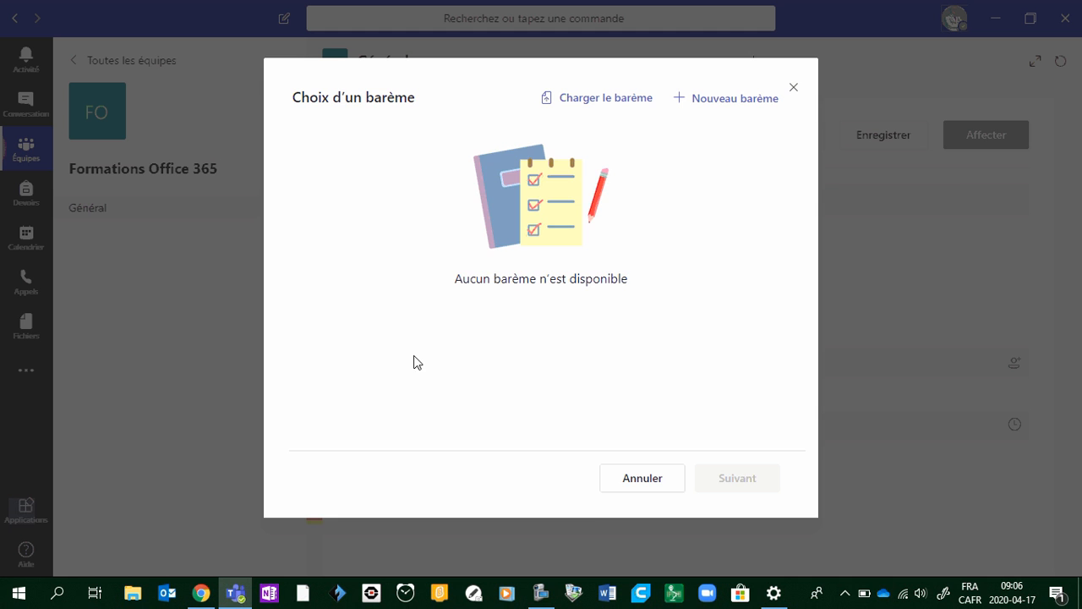
click(716, 105)
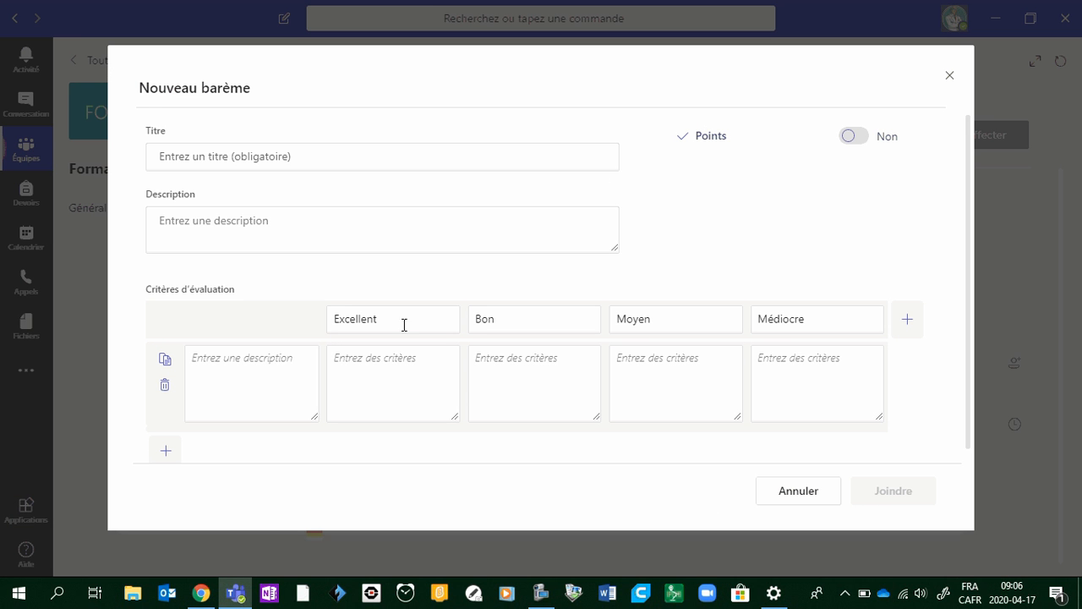
click(852, 136)
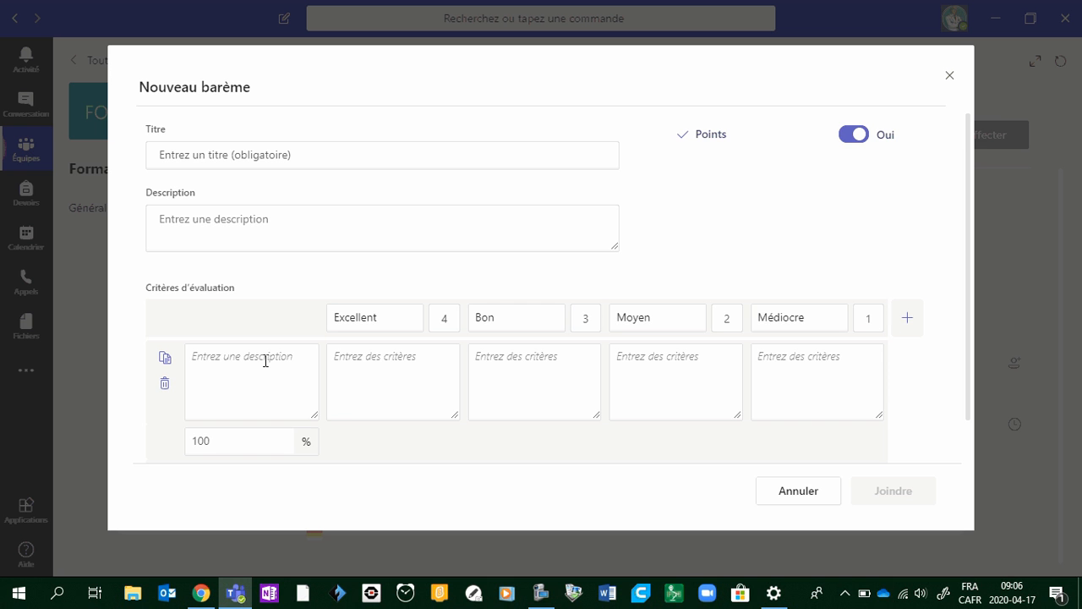
scroll(262, 360, down, 1)
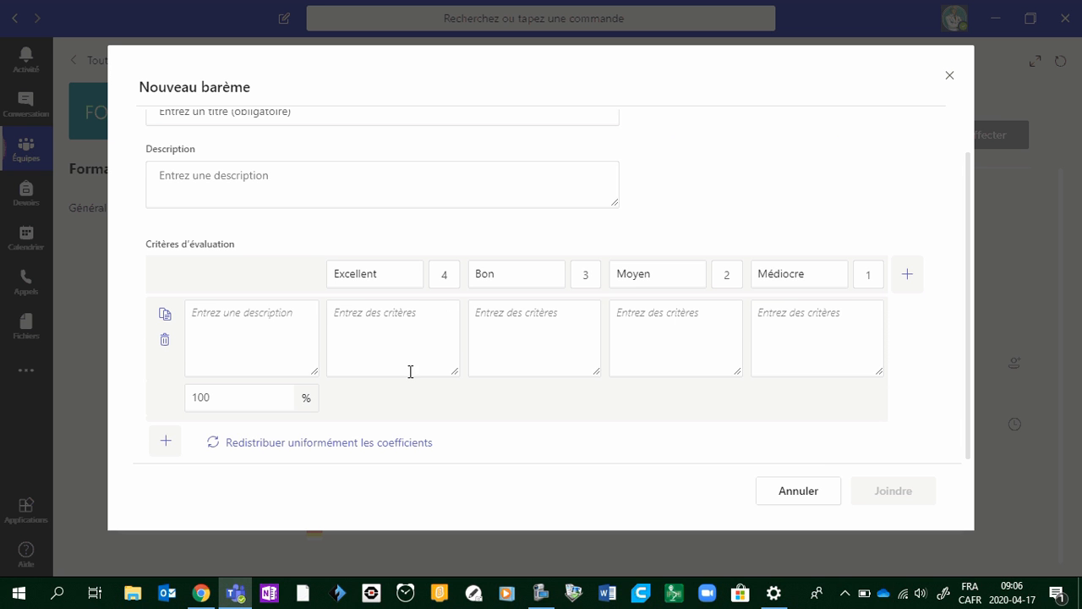
scroll(473, 321, up, 1)
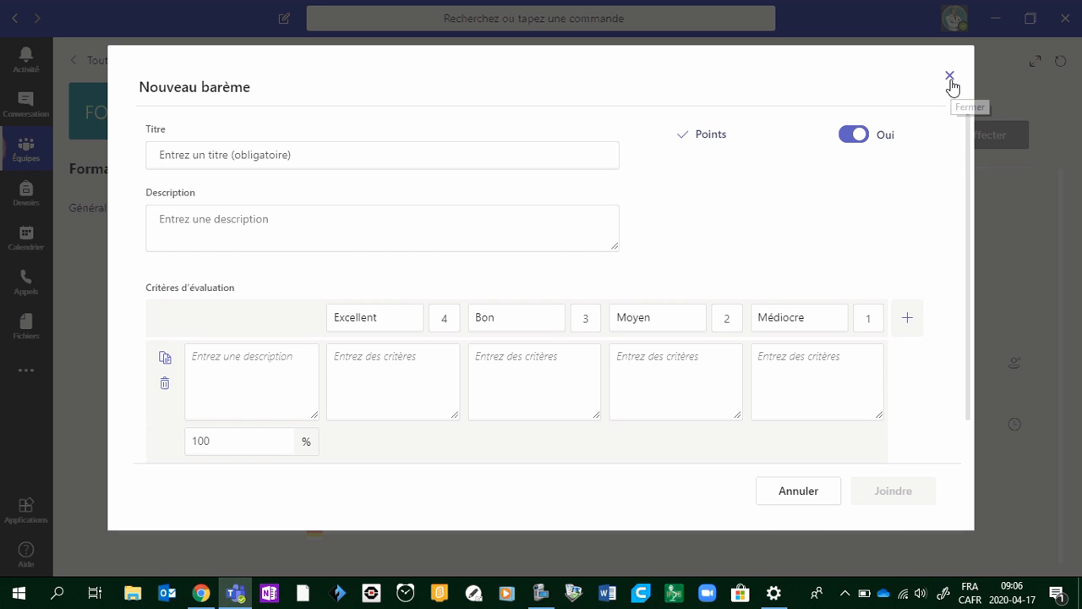
click(805, 487)
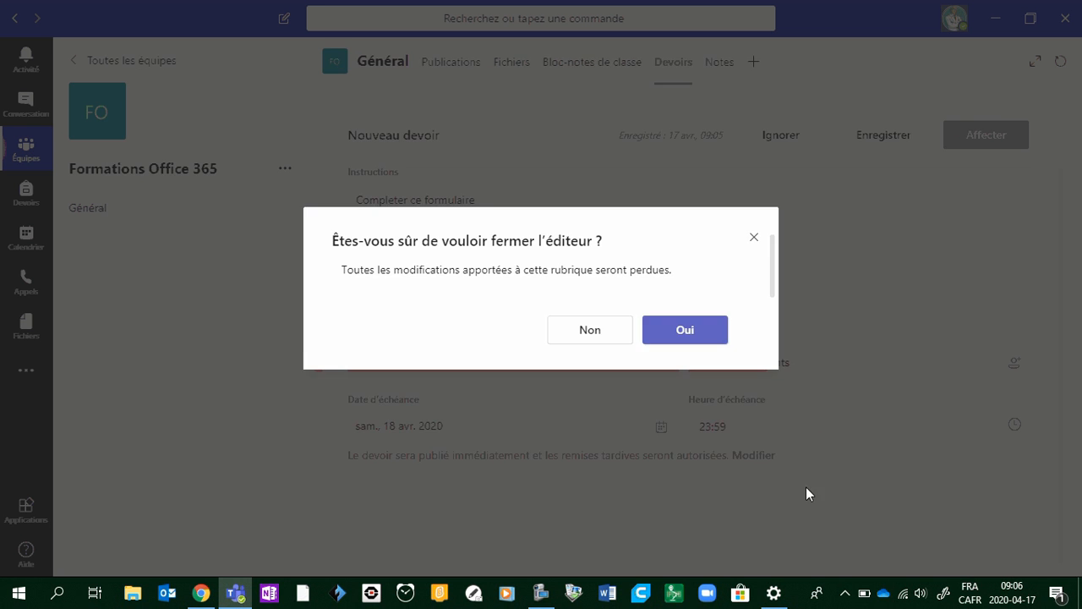
click(692, 338)
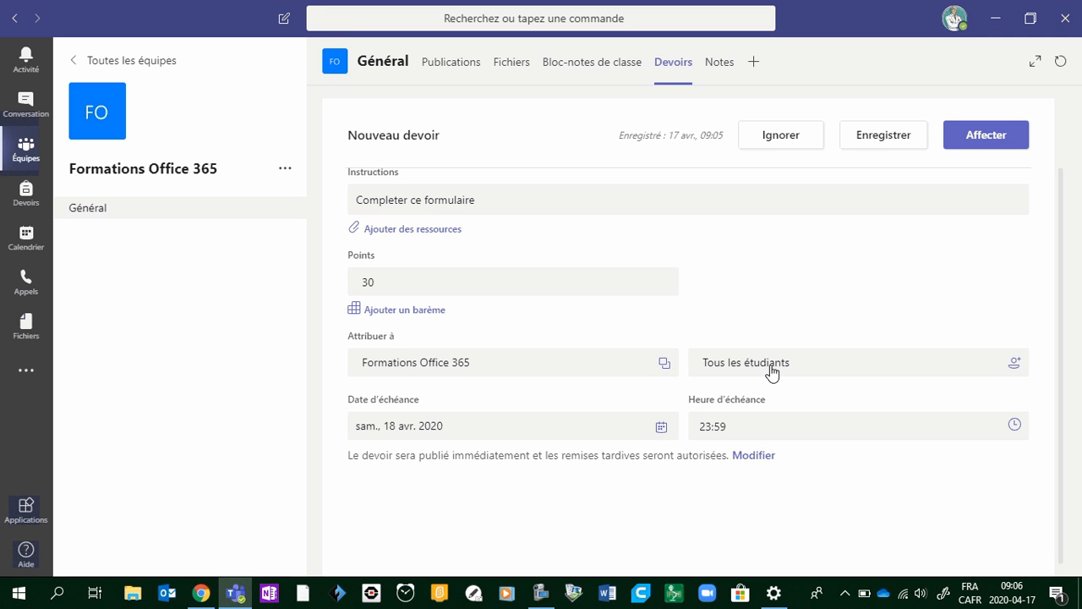
- Check the student selection, keeping all students, and set the assignment's due date to Sunday 19 April 2020 at 16:00
click(1016, 364)
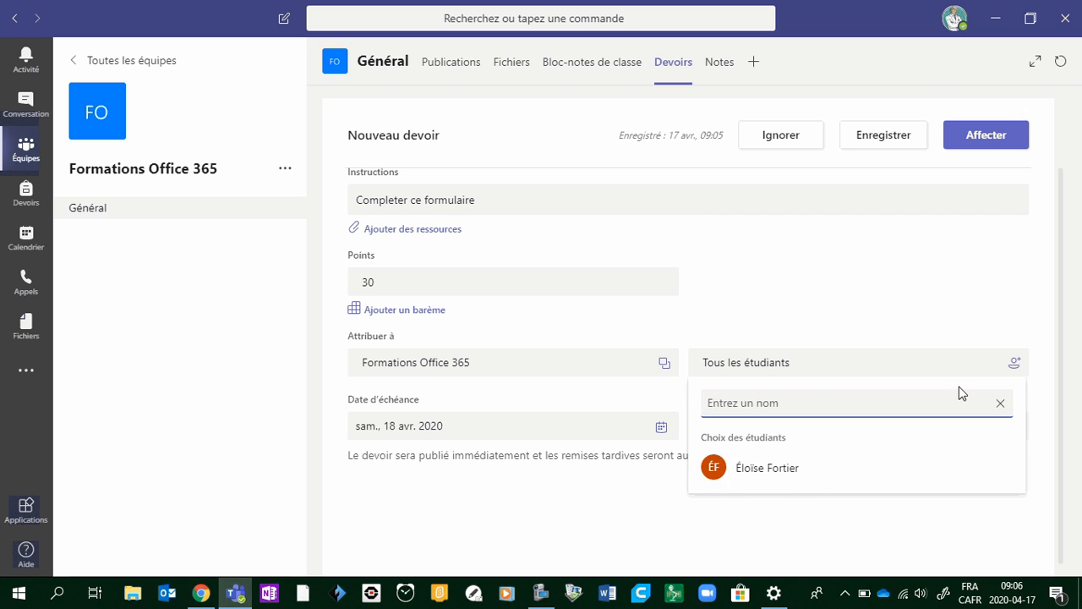
click(1016, 365)
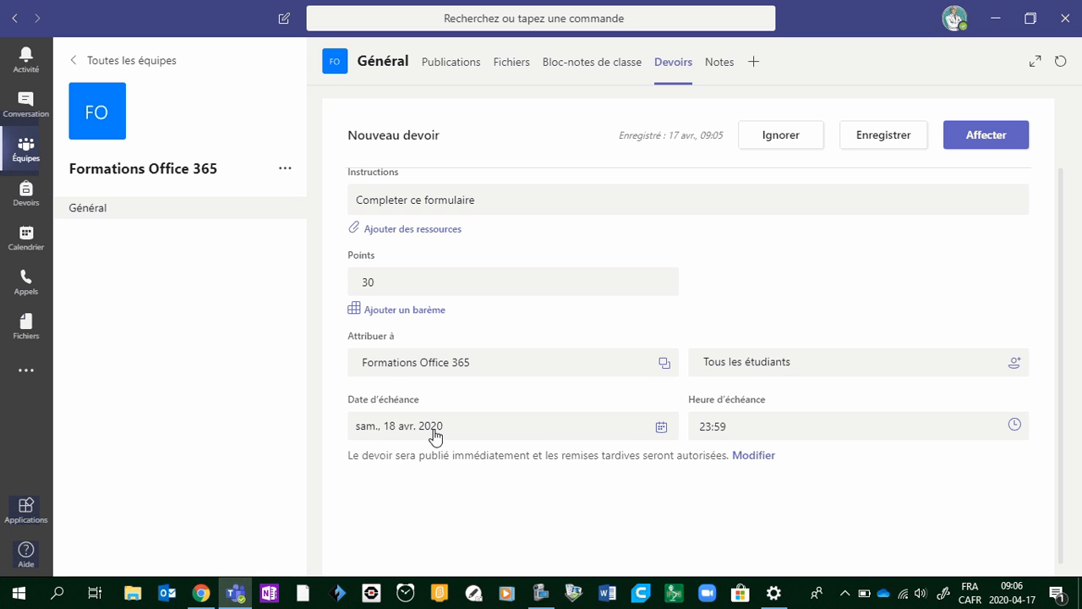
click(660, 431)
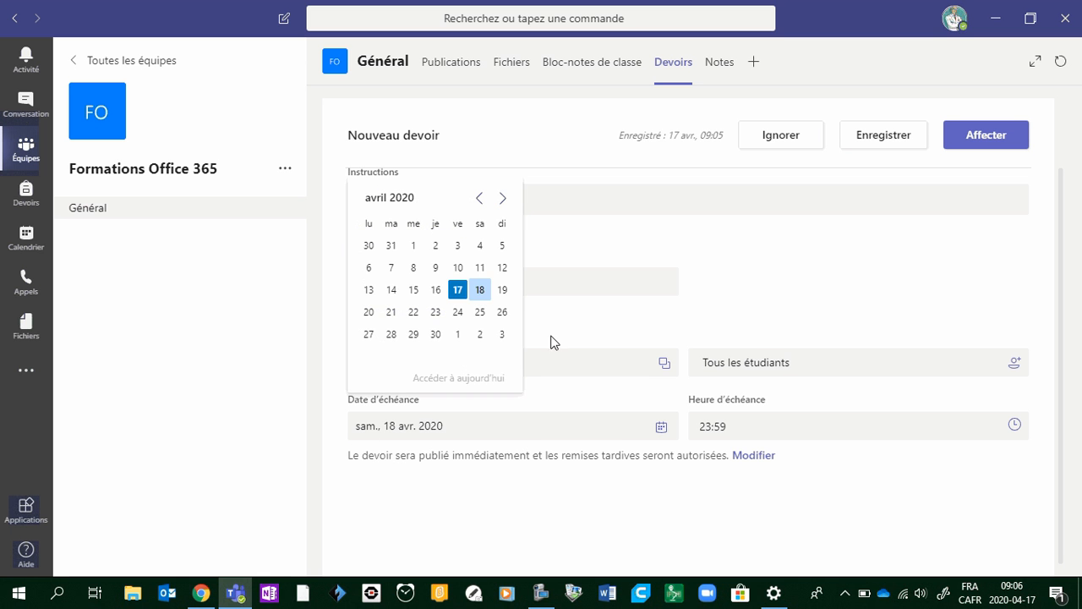
click(502, 289)
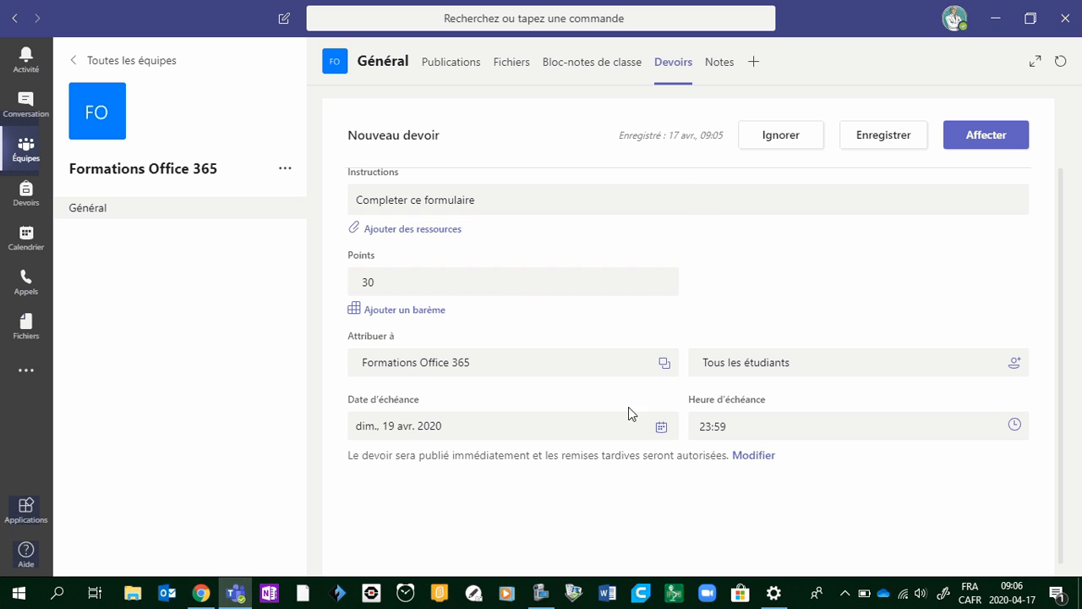
click(1015, 425)
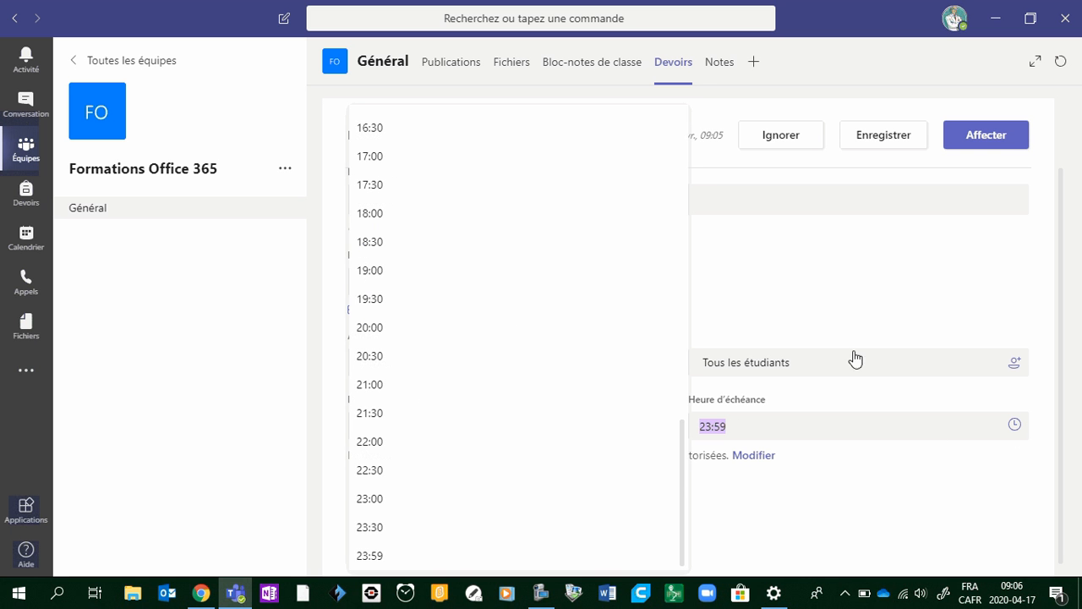
scroll(394, 172, up, 3)
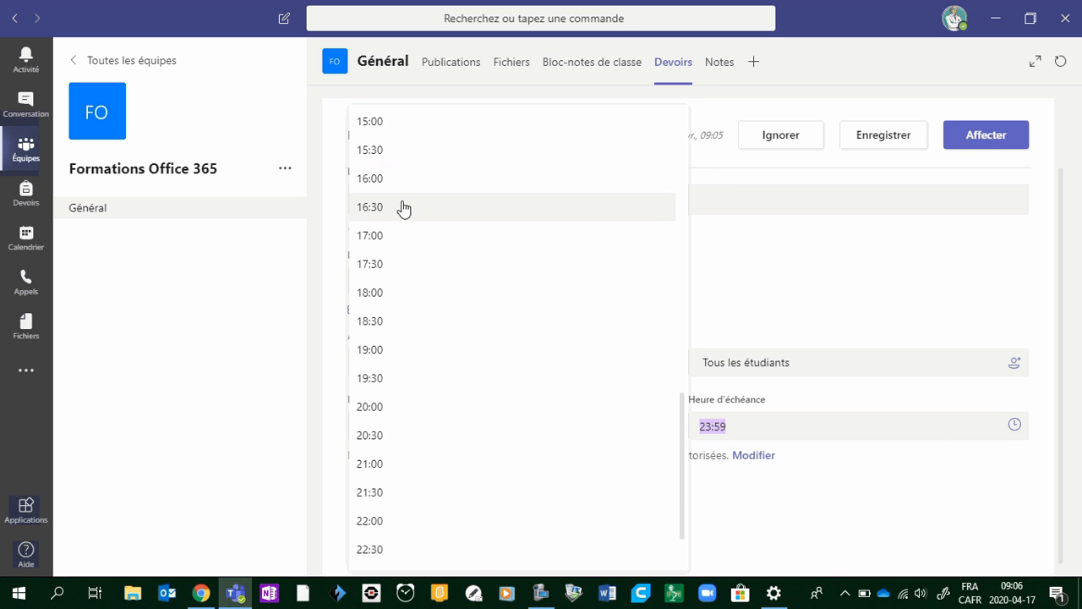
click(414, 179)
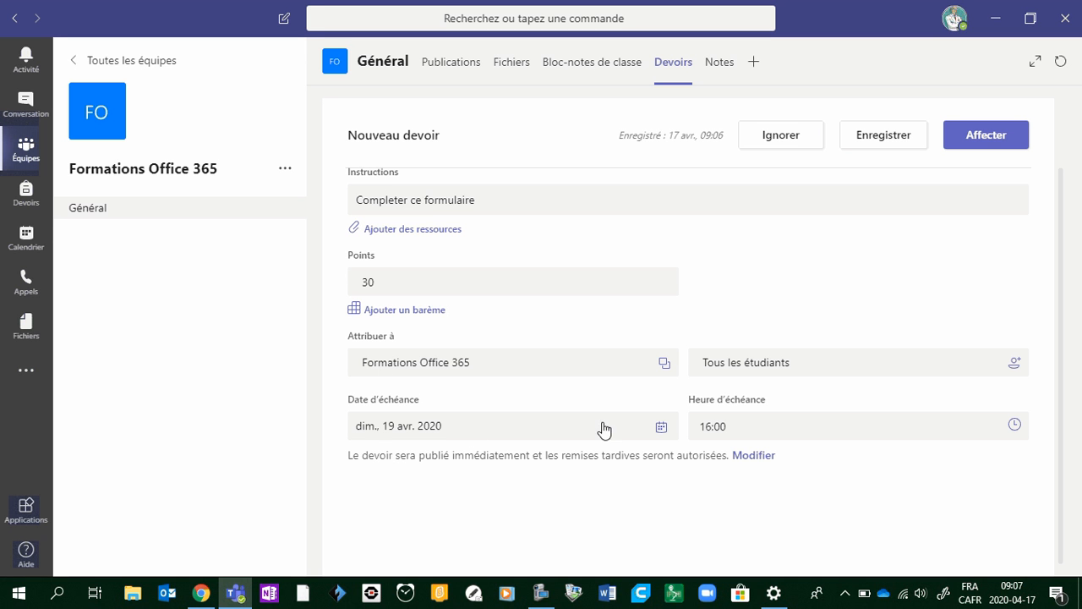
- Open the assignment's timeline settings and enable the closing date on 19 April 2020 at 16:00
drag(344, 458, 374, 467)
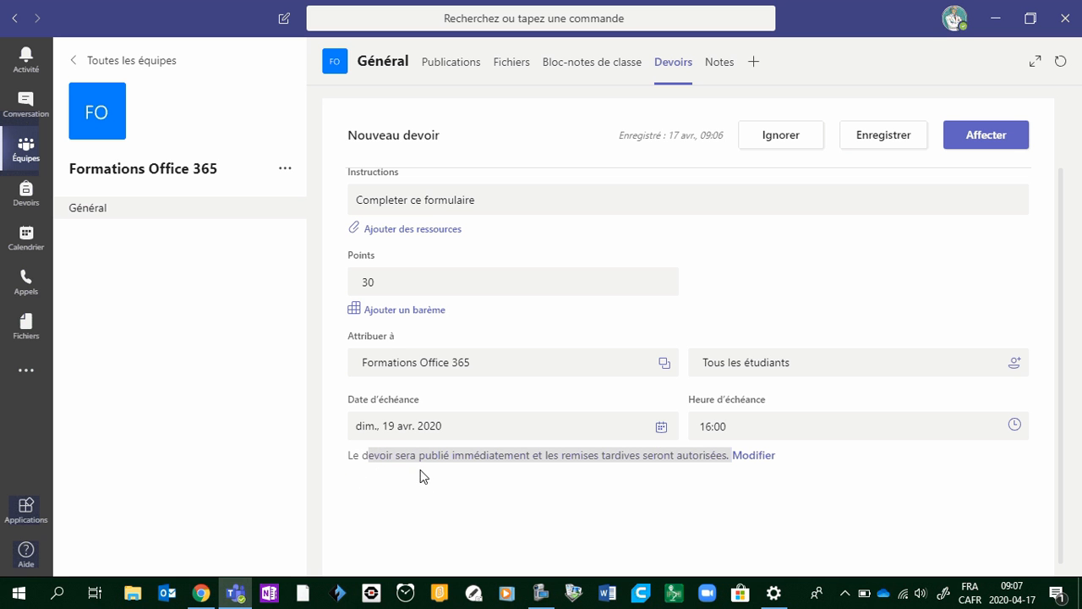
click(475, 456)
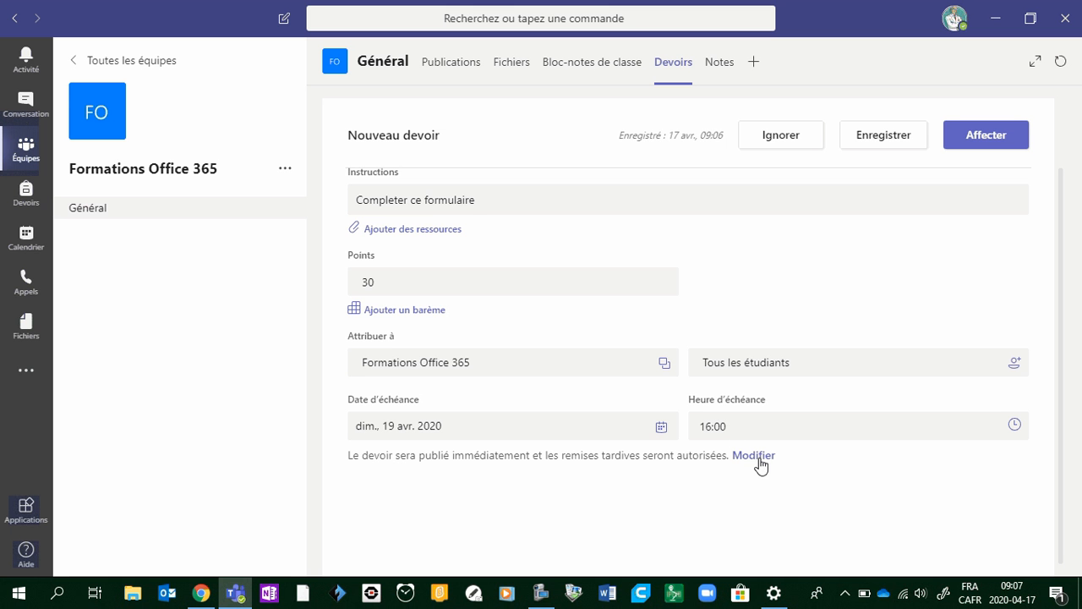
click(753, 455)
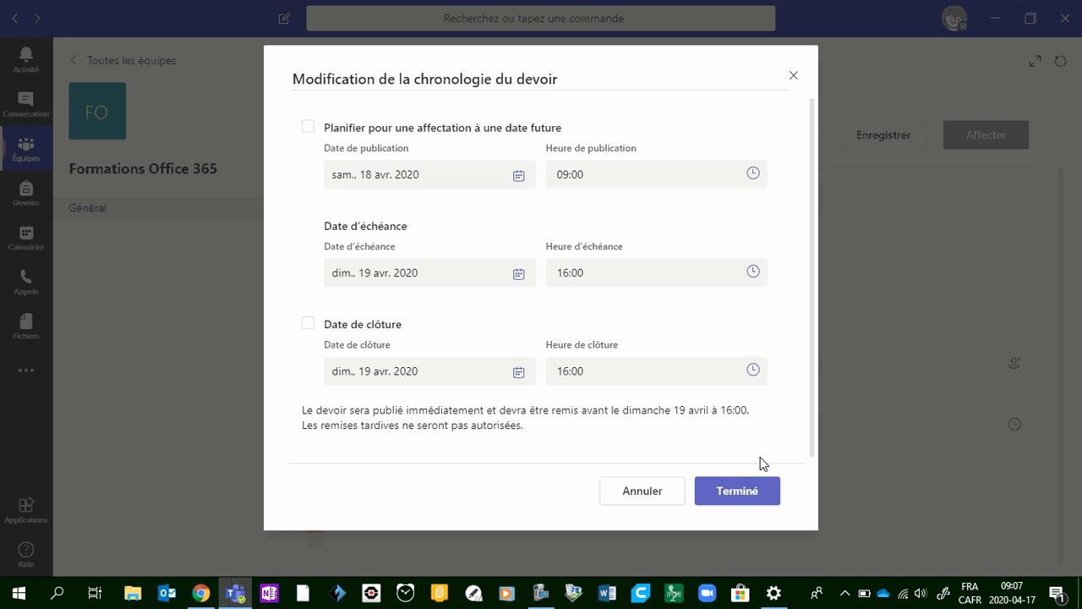
click(307, 330)
click(307, 131)
click(518, 176)
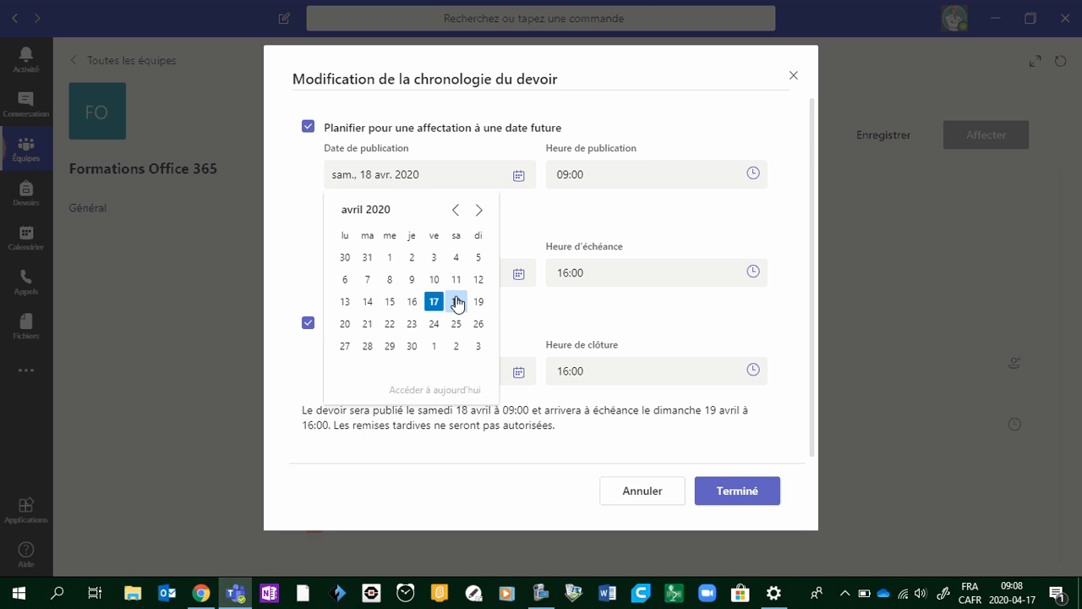
click(482, 305)
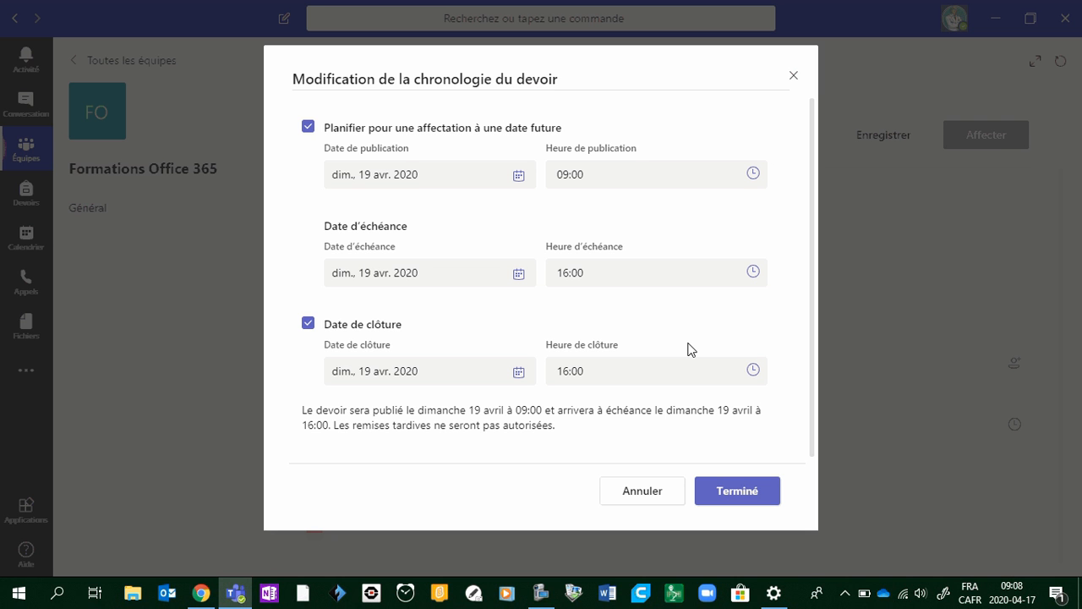
click(308, 128)
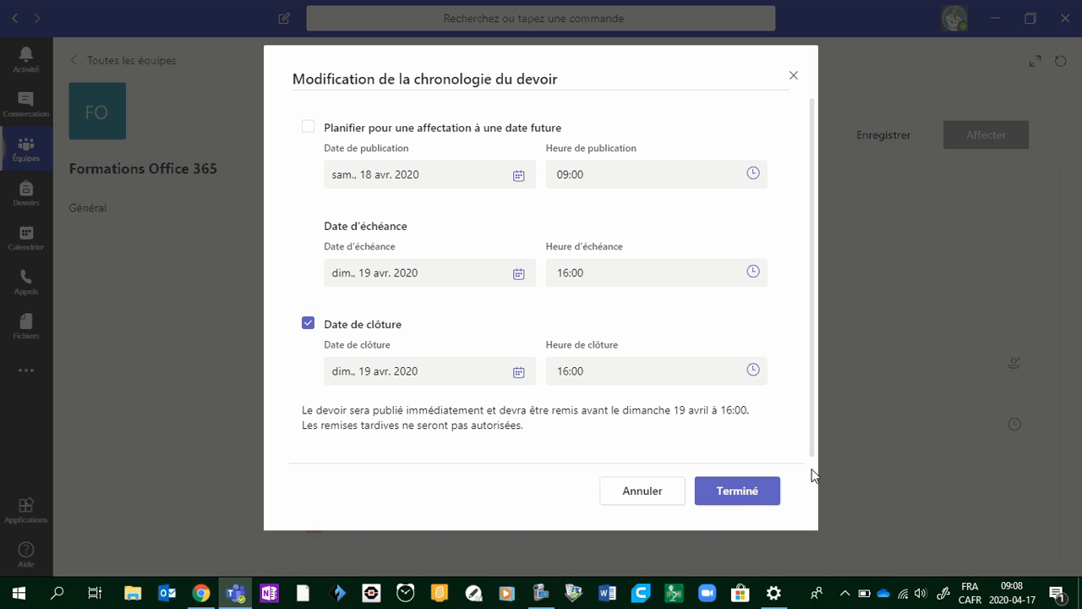
- Confirm the timeline changes and return to the beginning of the assignment form
click(737, 497)
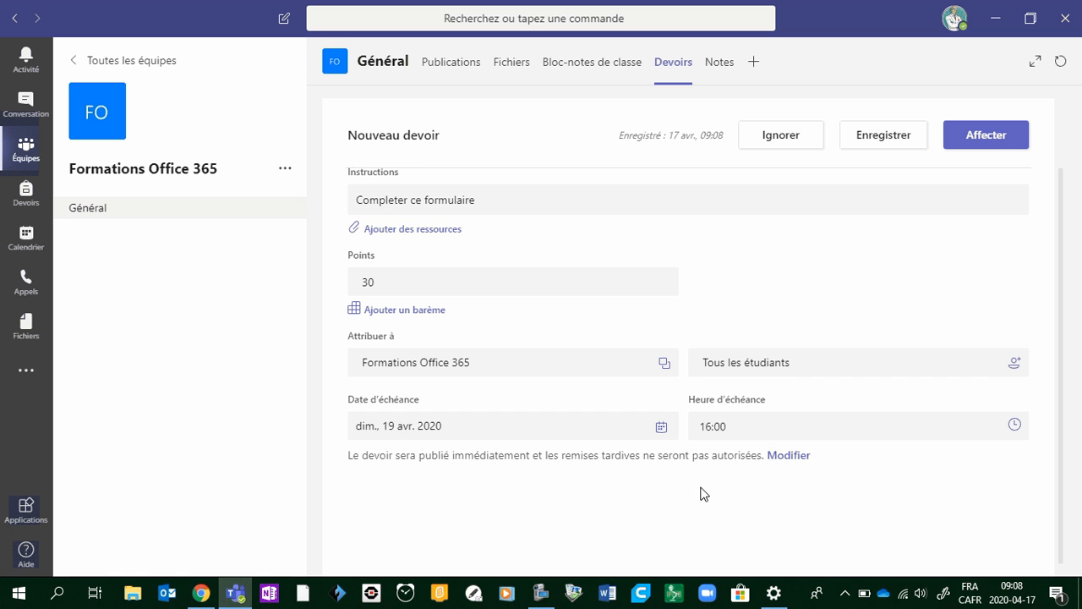
scroll(452, 220, up, 1)
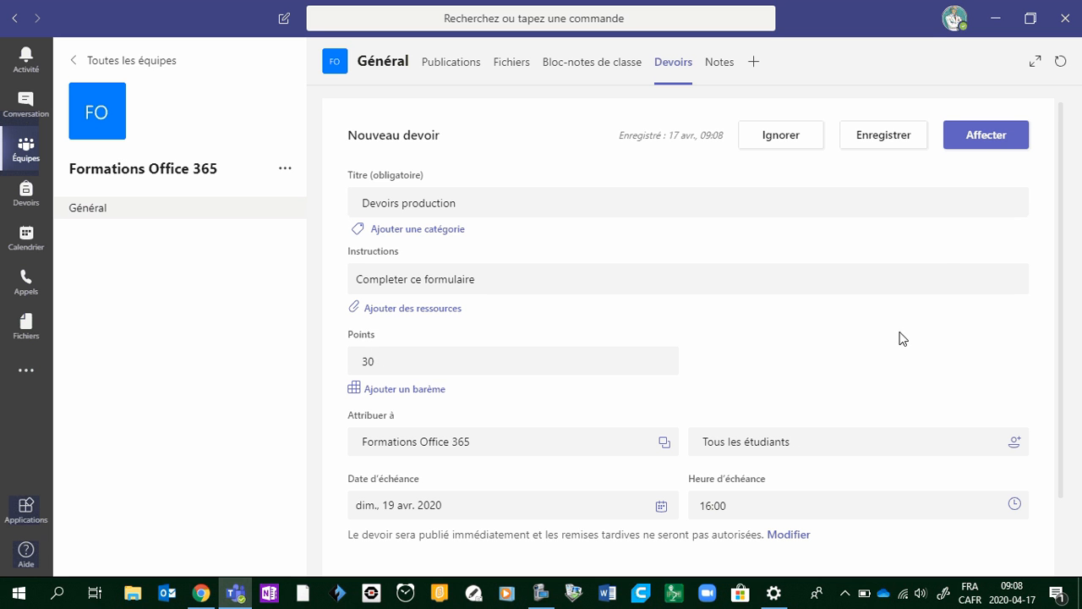
- Assign "Devoirs production" to the class, and reopen the Formations Office 365 assignment list from the teams overview
click(982, 140)
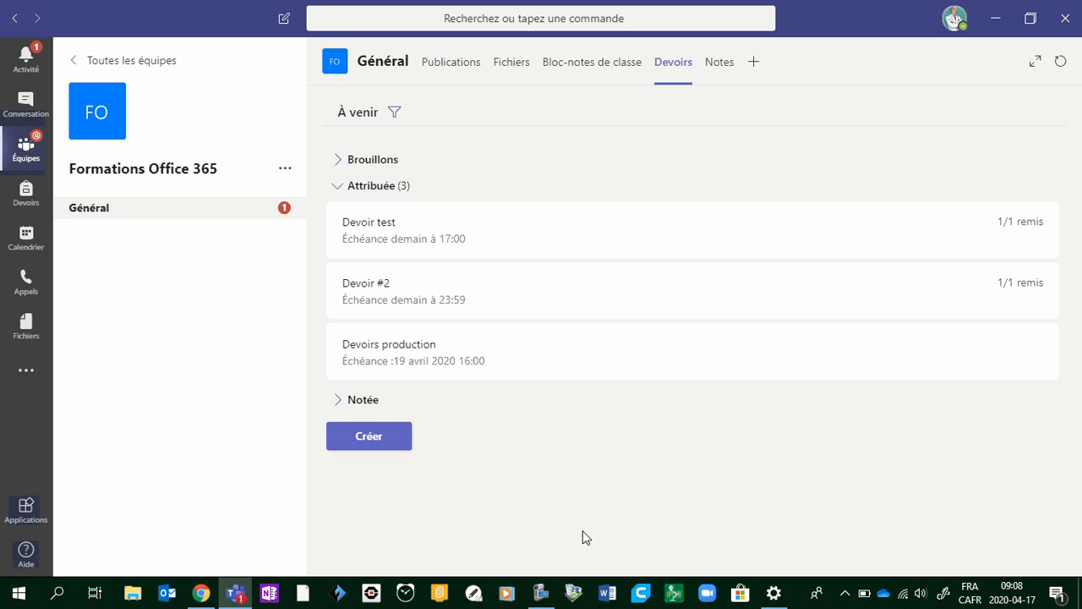
click(26, 150)
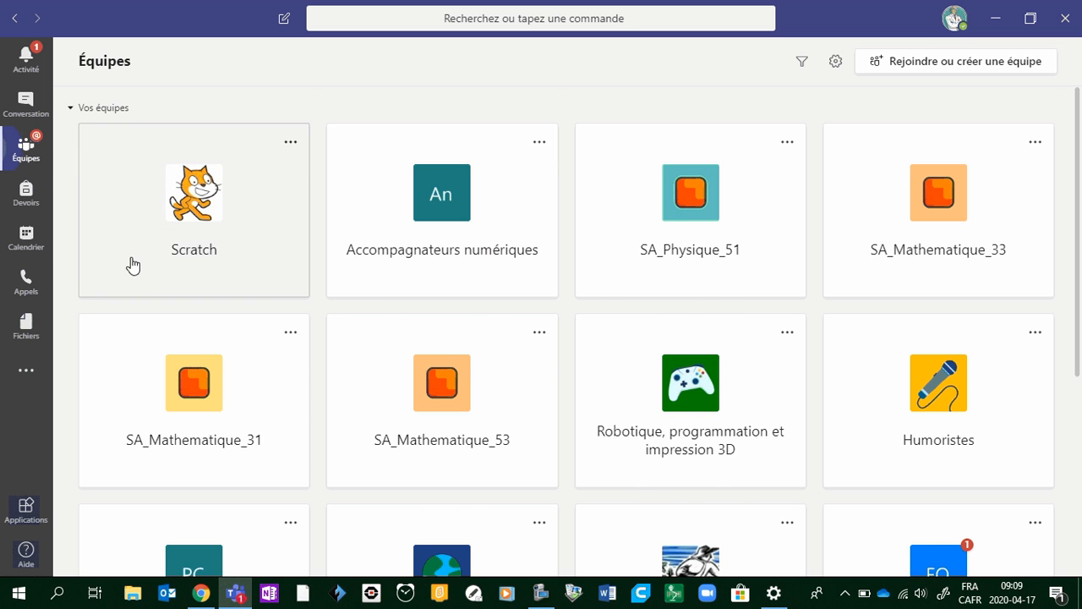
scroll(133, 262, down, 2)
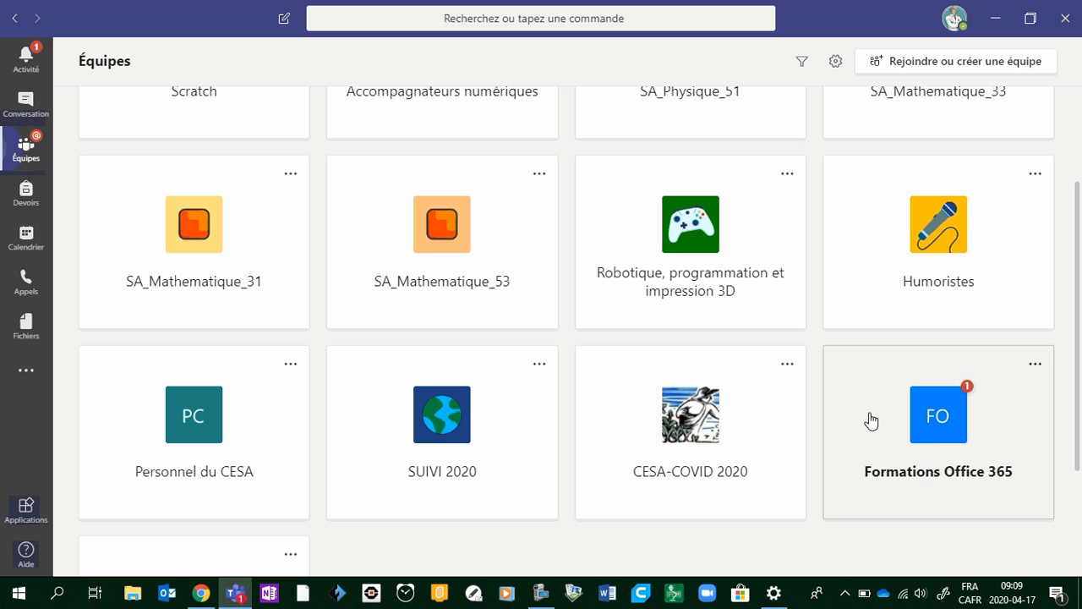
click(945, 431)
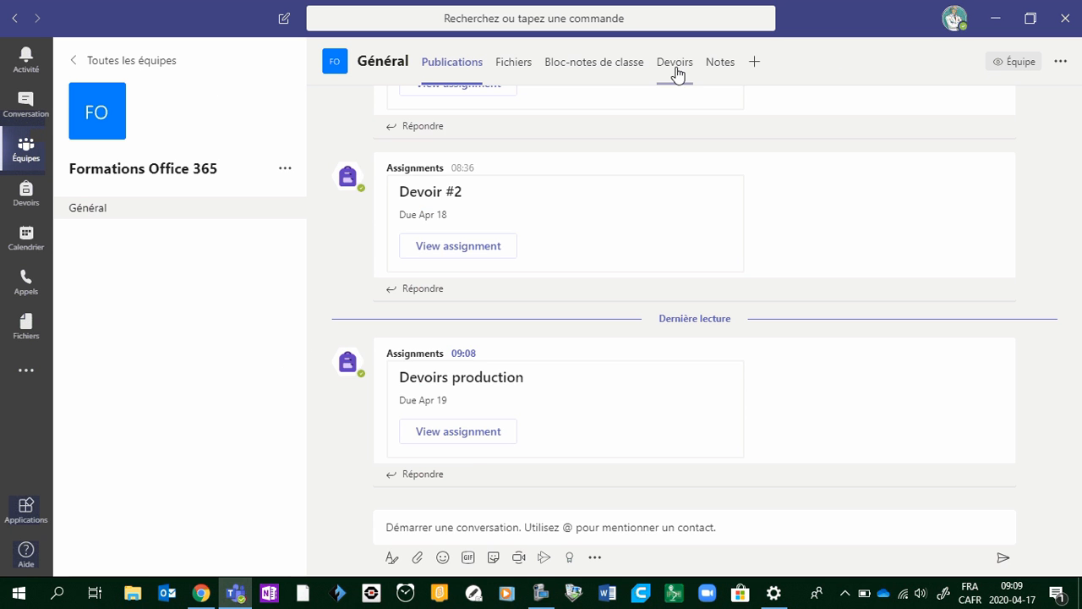
click(676, 72)
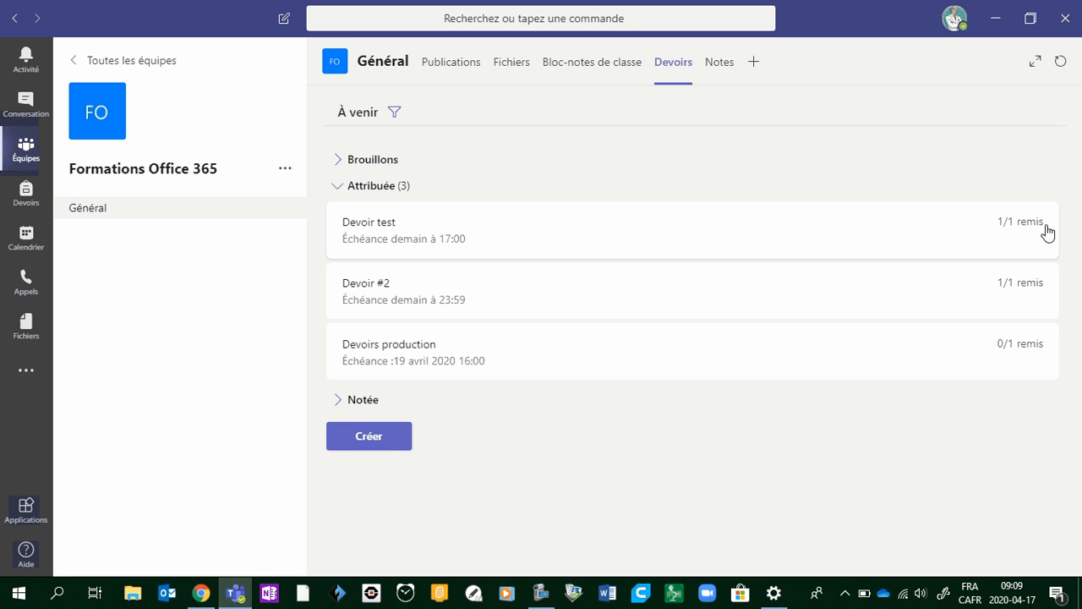
- Go back to the teams overview and open the Formations Office 365 team's assignments once more to check the submission status
click(33, 158)
scroll(972, 456, down, 4)
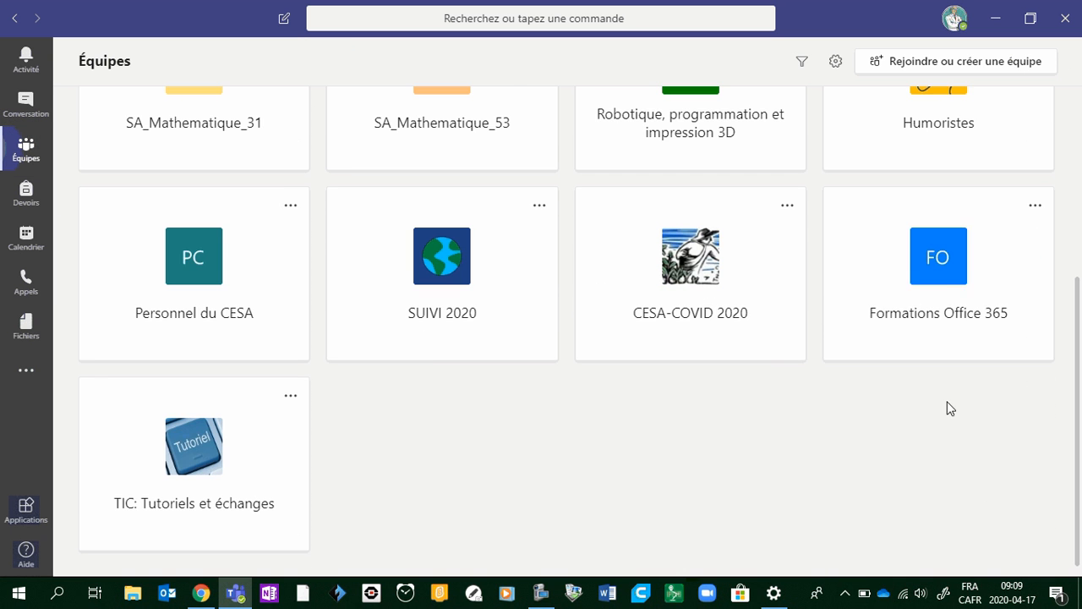
click(941, 284)
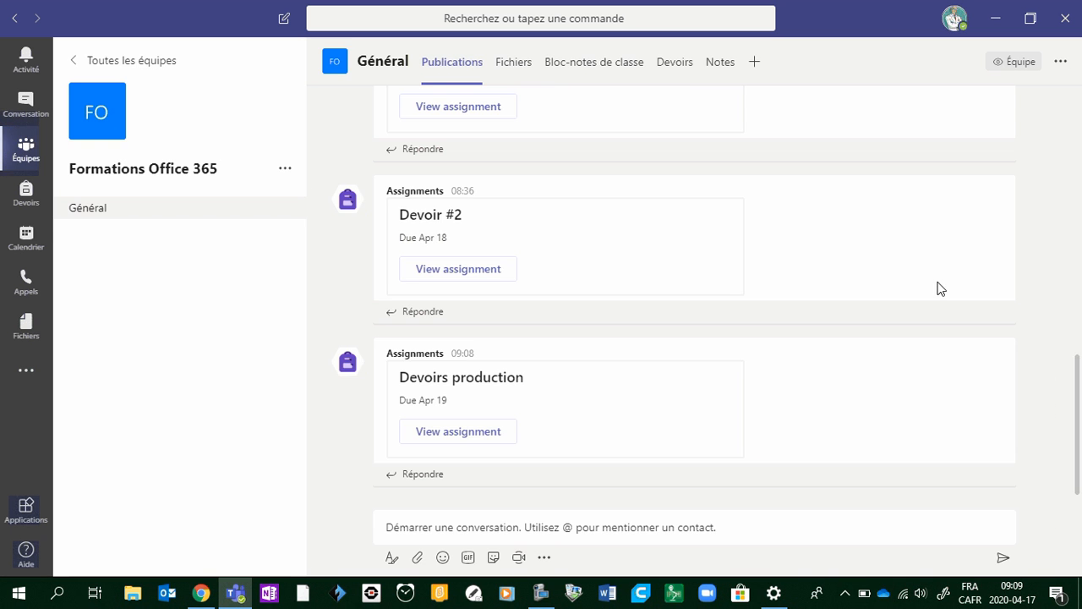
click(683, 65)
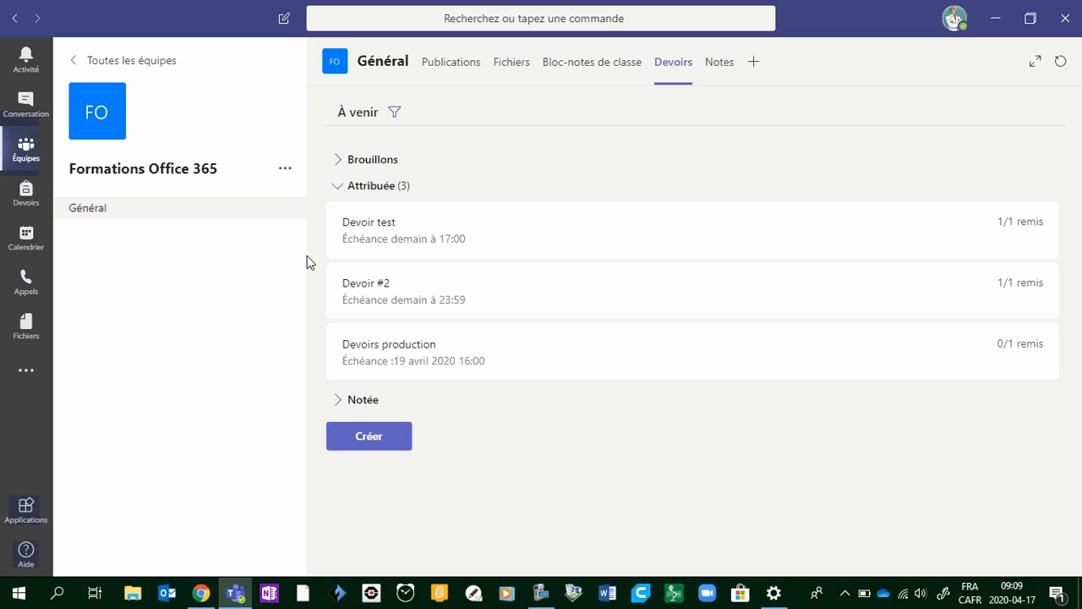
- Open the assignments area for all classes and choose the class Formations Office 365
click(26, 199)
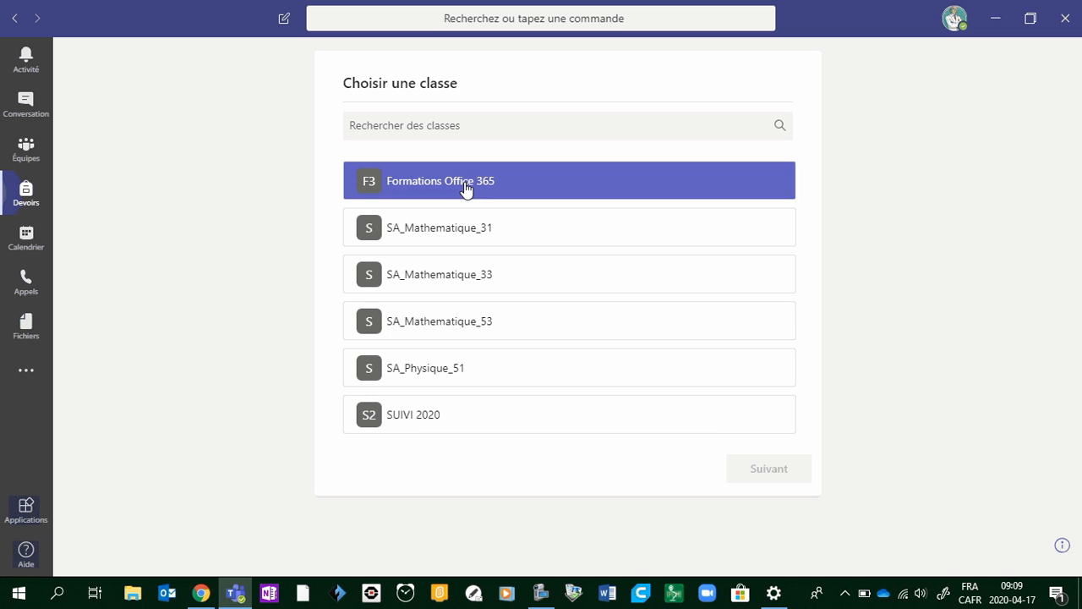
click(398, 186)
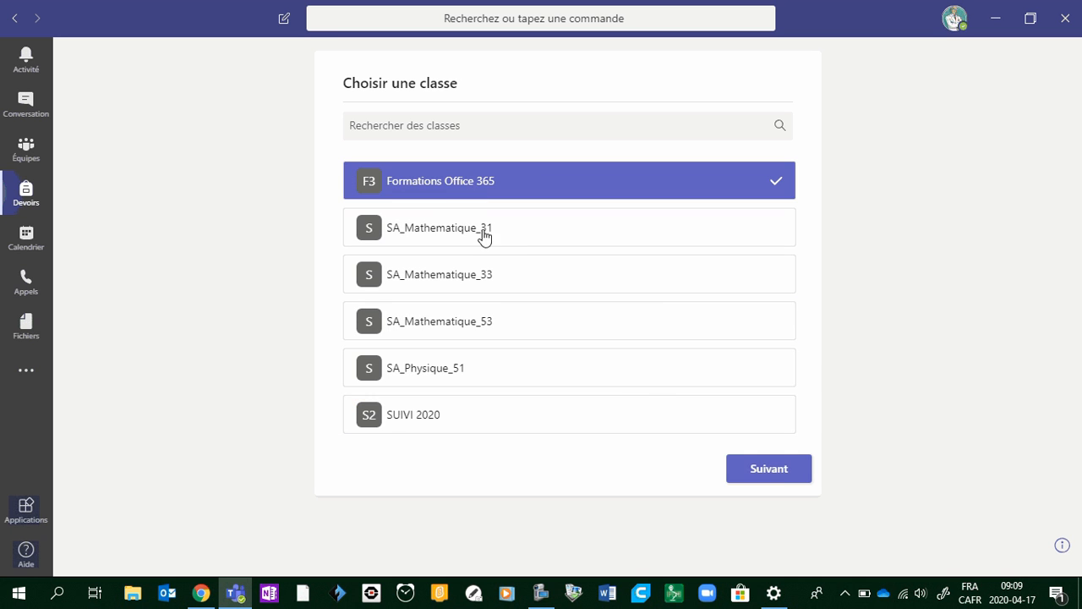
click(779, 468)
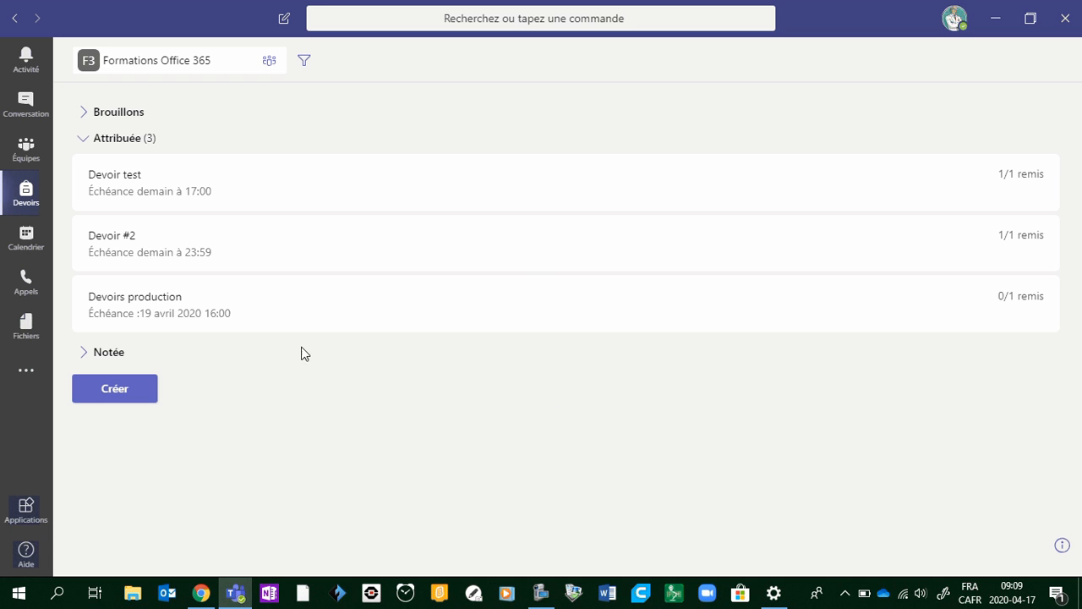
- Open the student's submission for Devoir test, look through passeport-lecture1.docx and show the options for editing the document
click(132, 186)
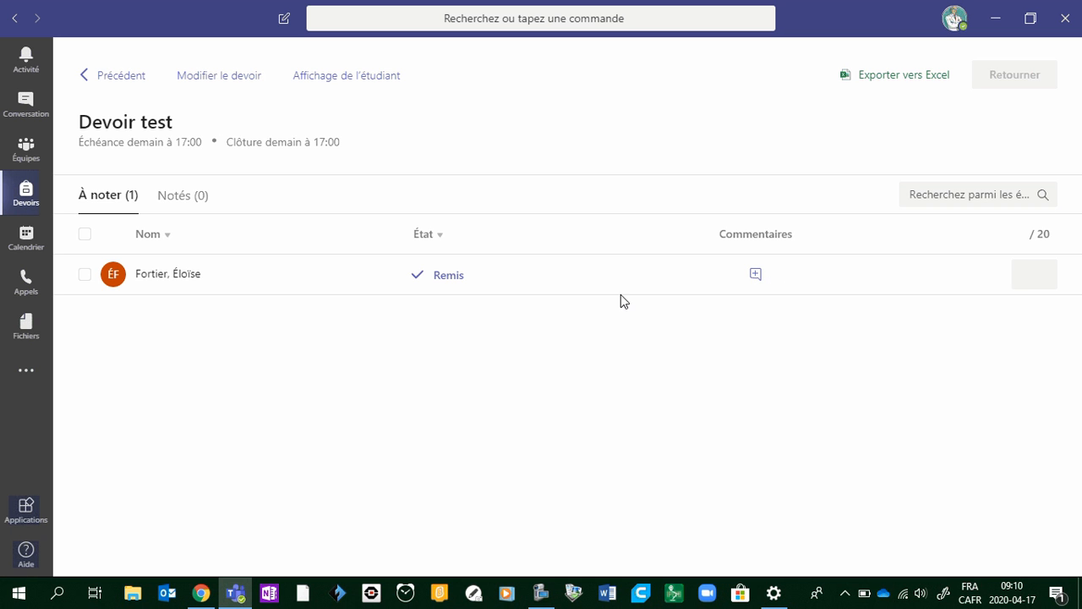
click(428, 279)
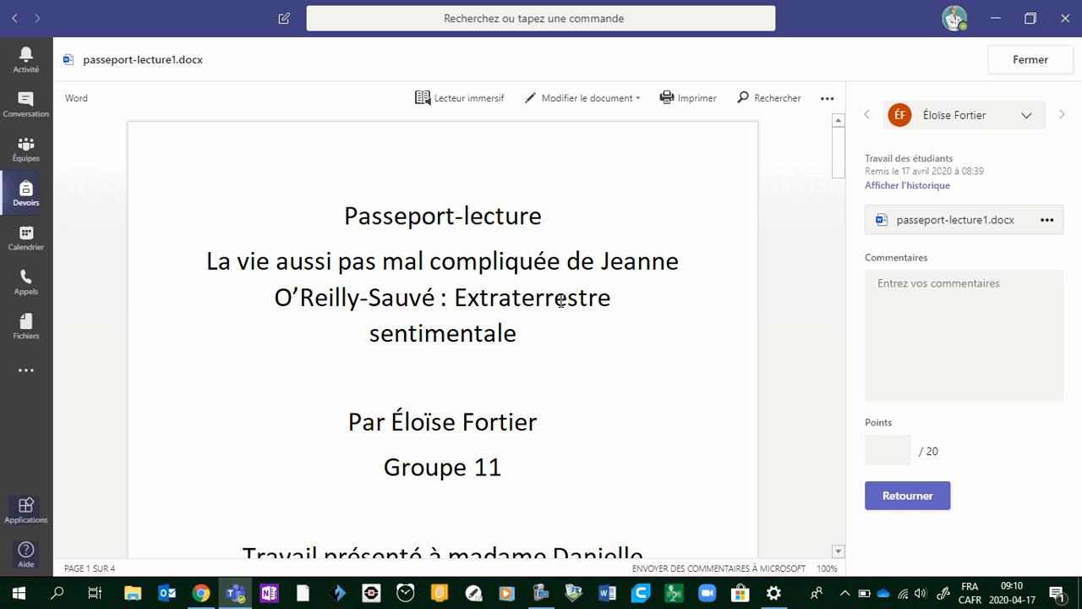
scroll(562, 300, down, 7)
scroll(533, 316, up, 4)
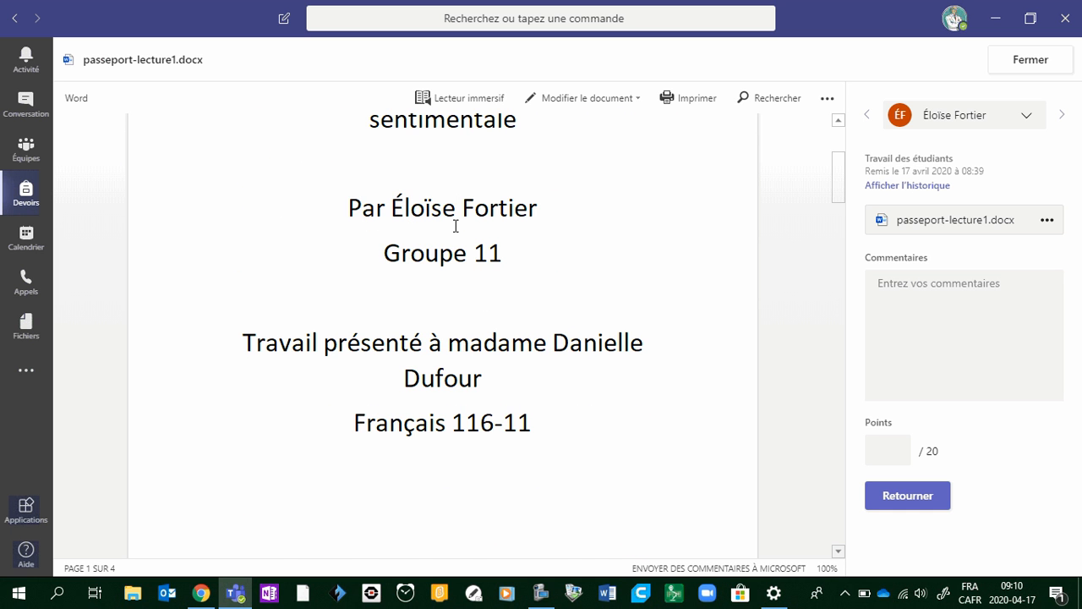
scroll(647, 234, up, 3)
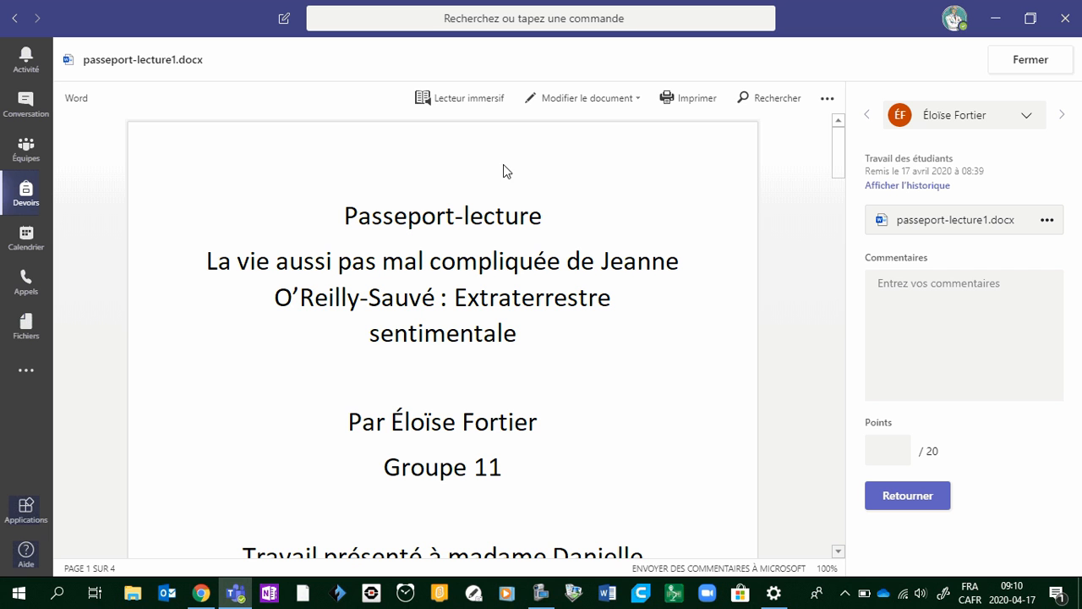
click(636, 100)
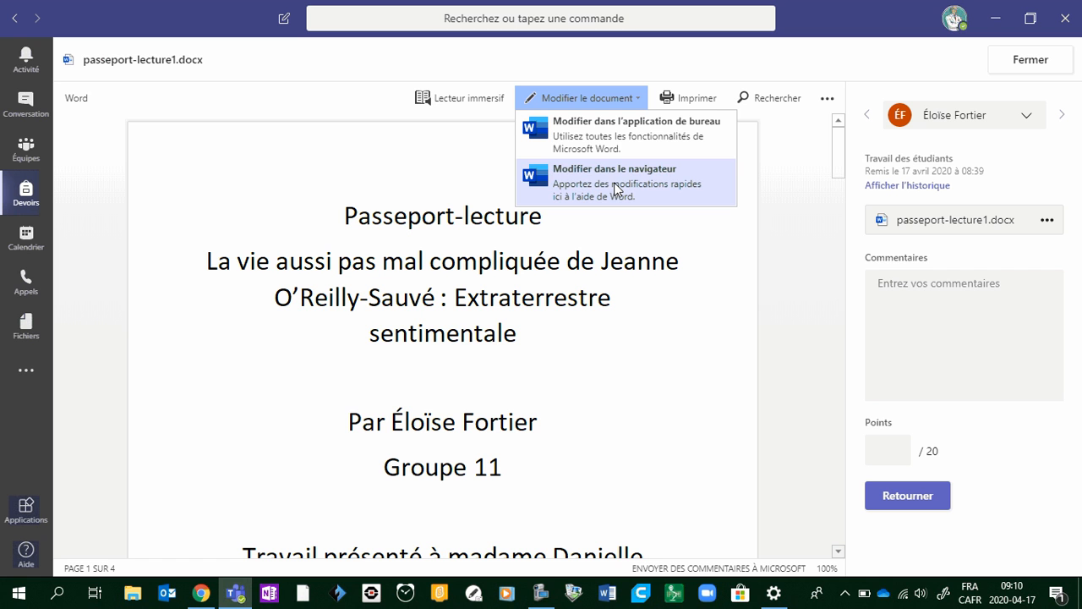
- Enter the feedback comment "Très beau" on the student's submission
click(935, 290)
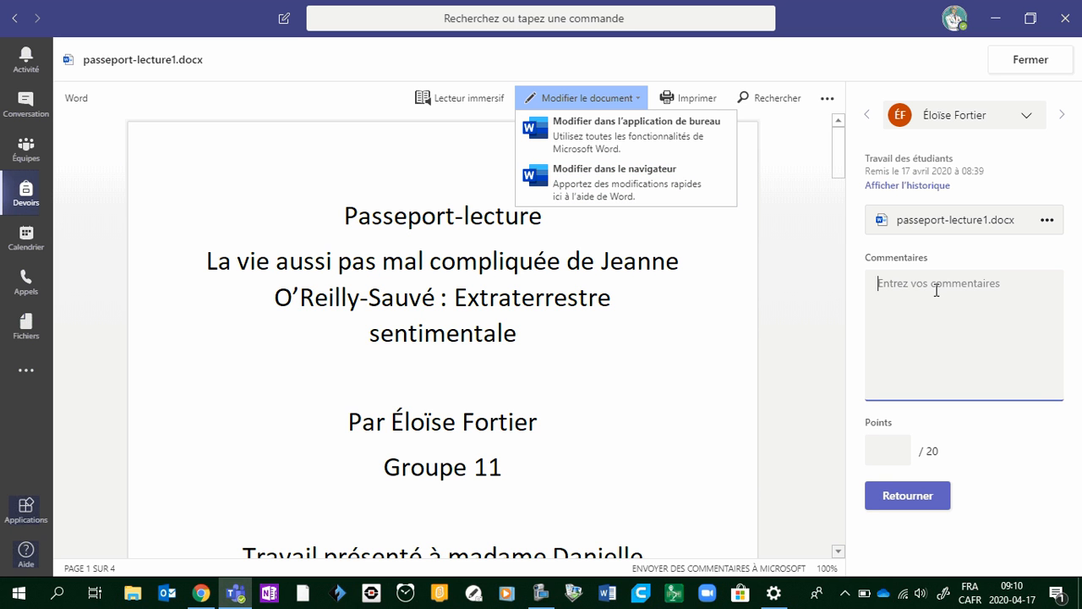
text(Tr)
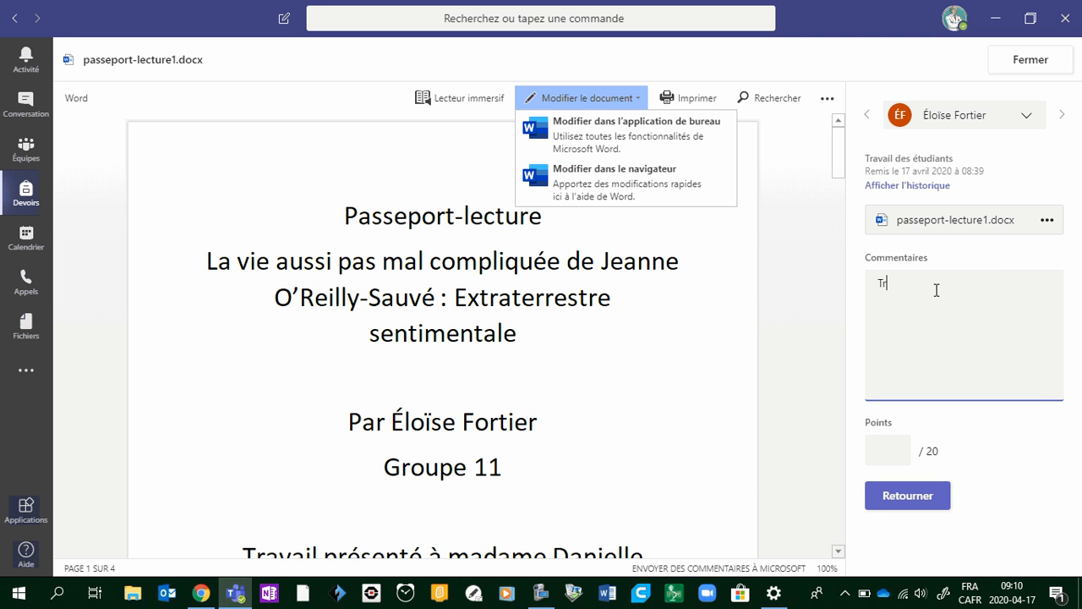
text(`s)
key(BackSpace)
key(BackSpace)
key(BackSpace)
text(ès beua)
key(BackSpace)
key(BackSpace)
text(au)
- Grade the submission 17 out of 20 points and return it to the student
click(898, 448)
text(1)
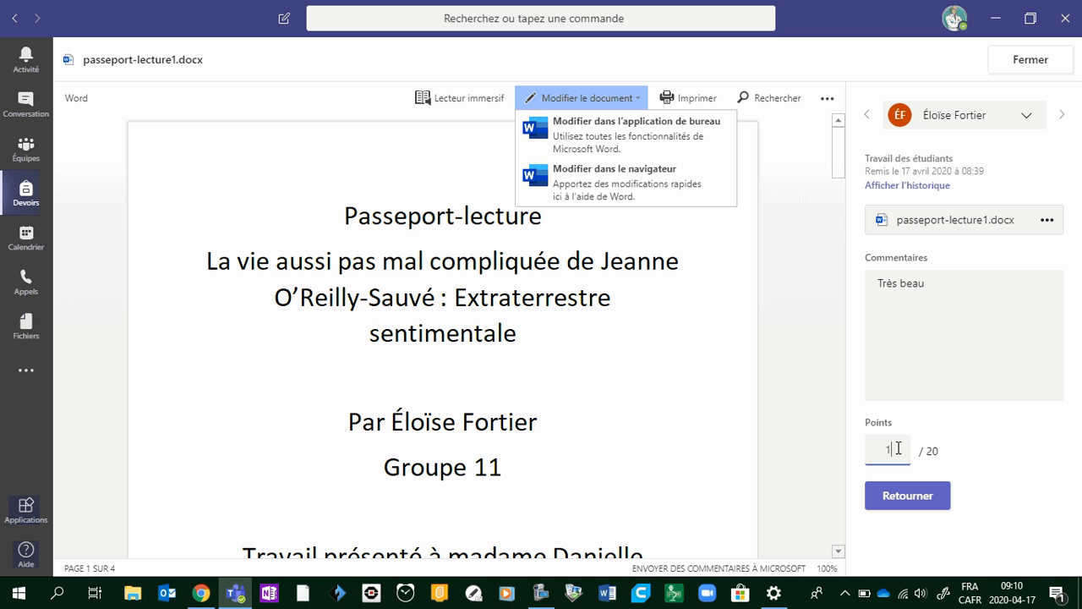
text(7)
click(917, 504)
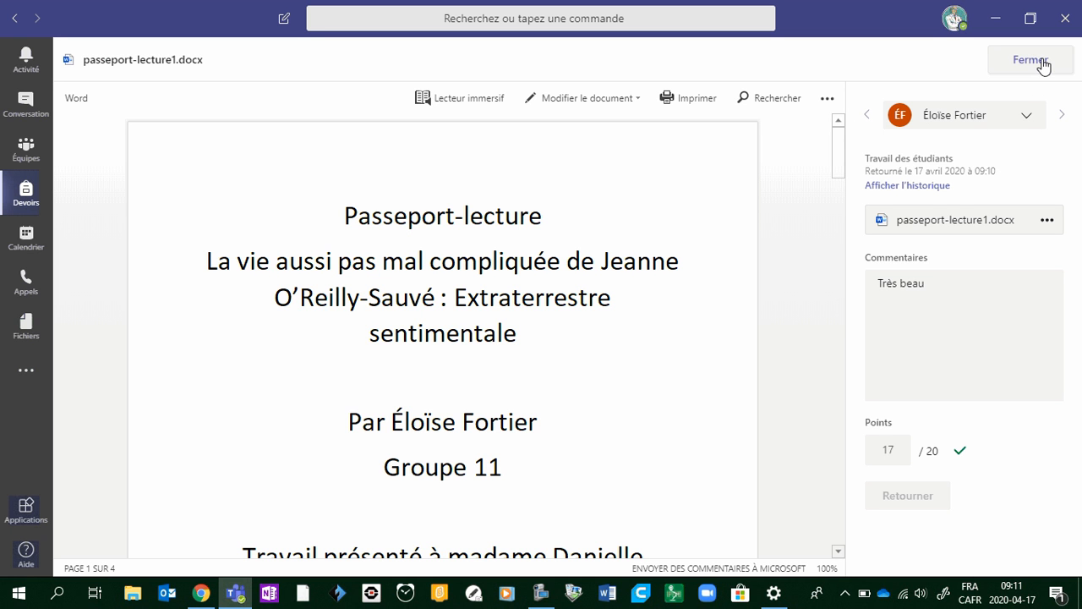
- Check the list of students to grade, close the submission and show the graded work for Devoir test
click(1026, 117)
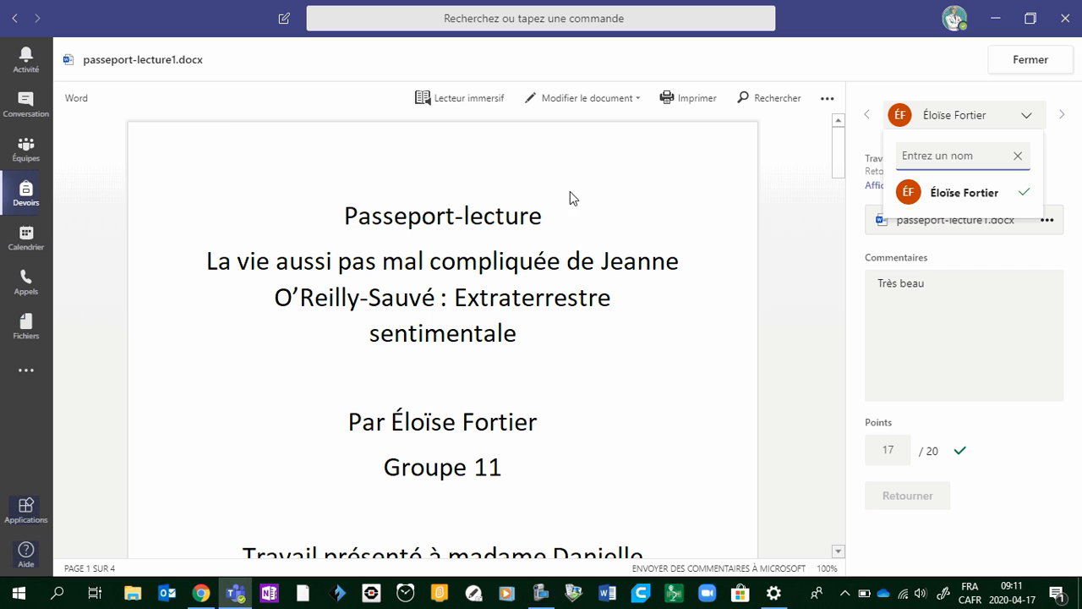
click(1054, 68)
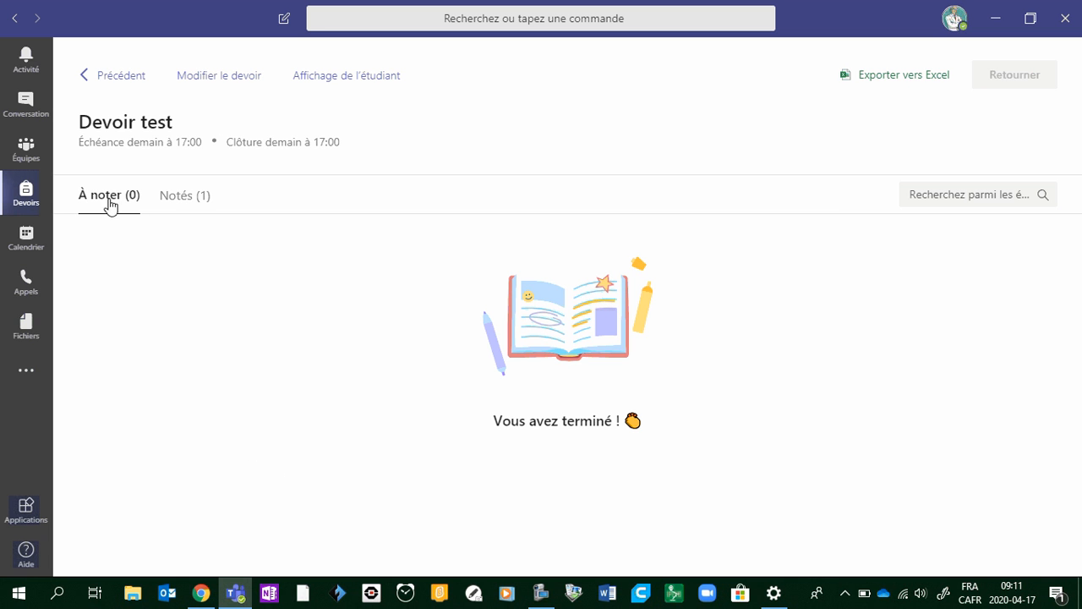
click(188, 207)
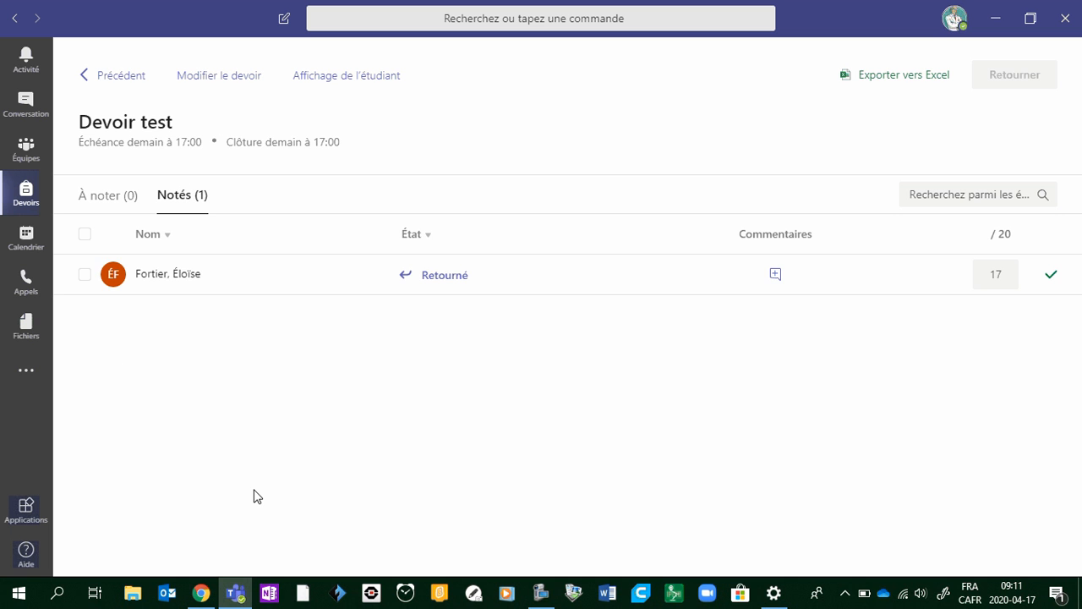
- Select all graded students of Devoir test, return their work in bulk and go back to the assignment list
click(85, 235)
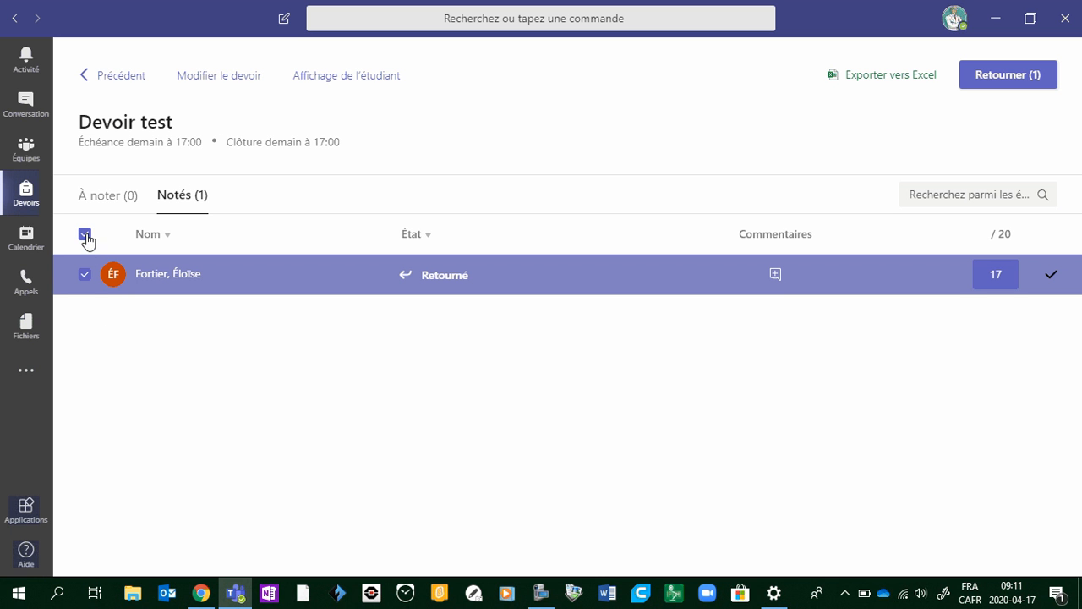
click(1032, 83)
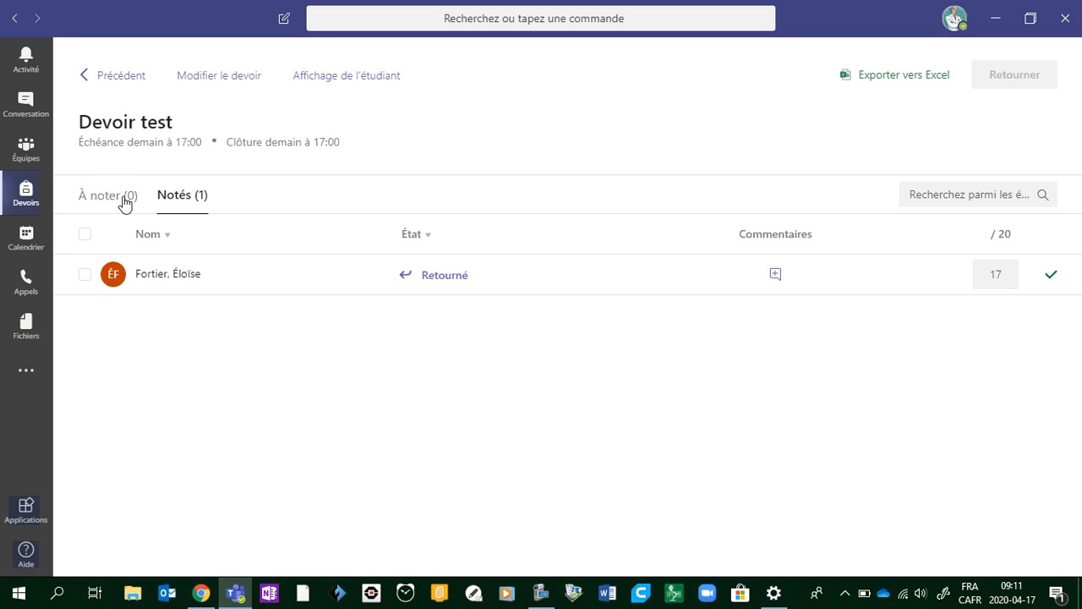
click(104, 80)
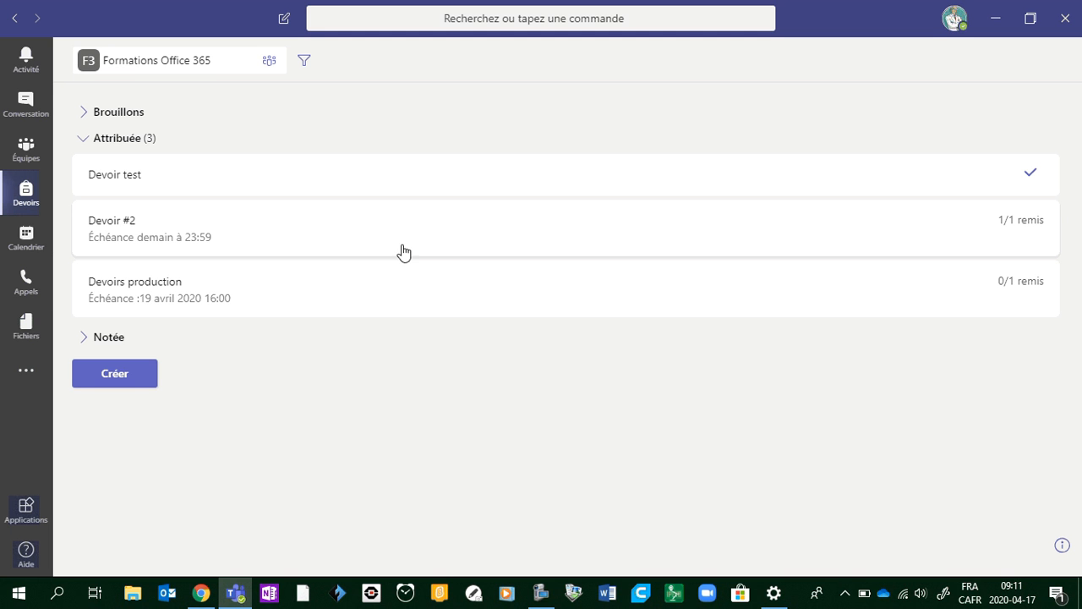
- Open the student's submission for Devoir #2, enter the comment "df gdt hsh" and return the work
click(275, 236)
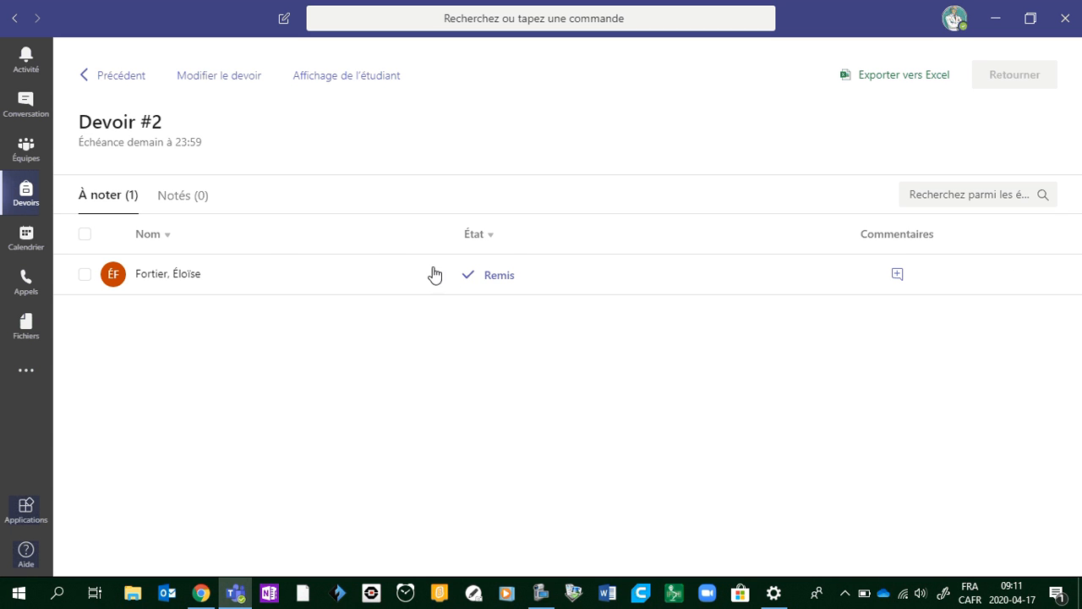
click(500, 285)
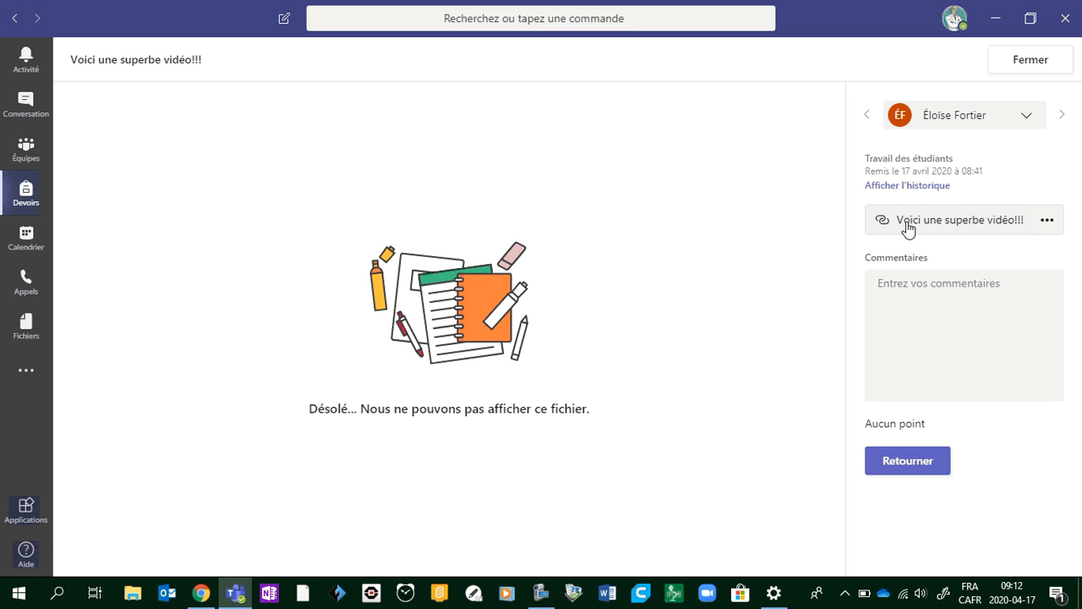
click(944, 221)
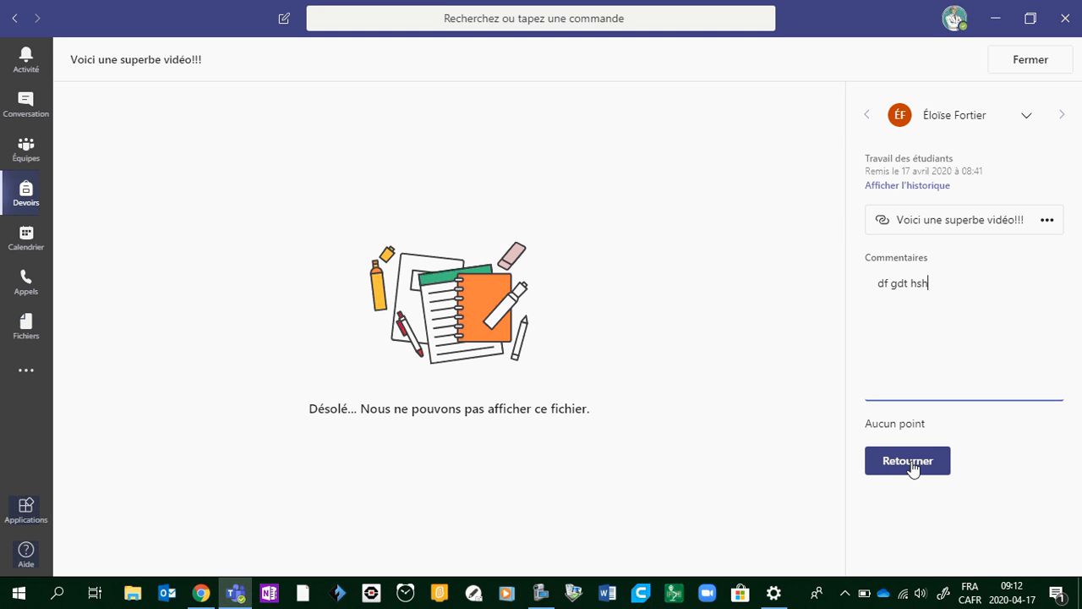
click(910, 461)
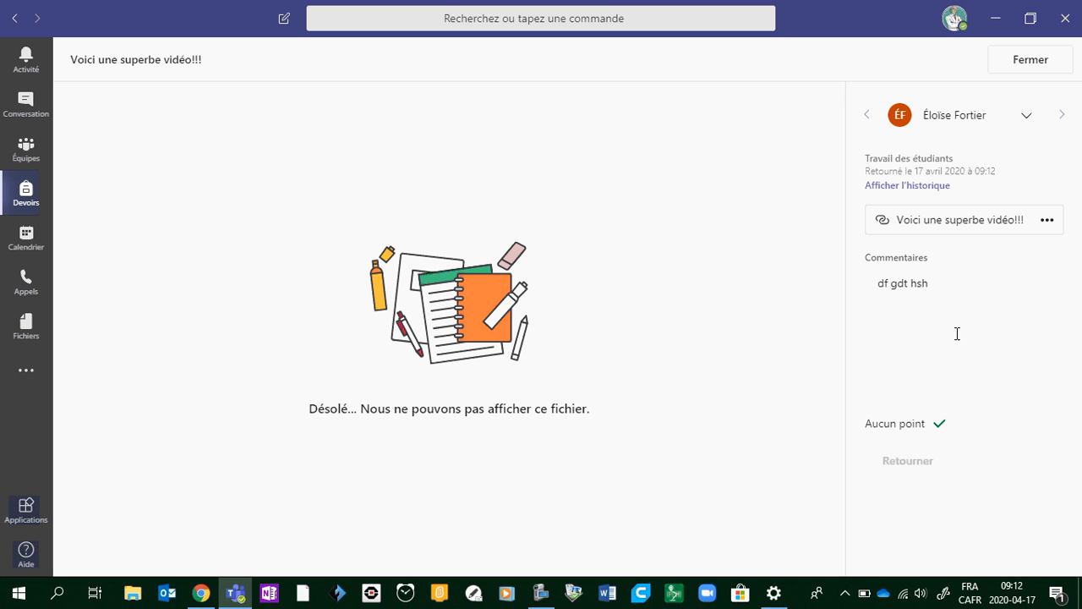
- Close the submission, check the graded work for Devoir #2 and return to the assignment list
click(1051, 67)
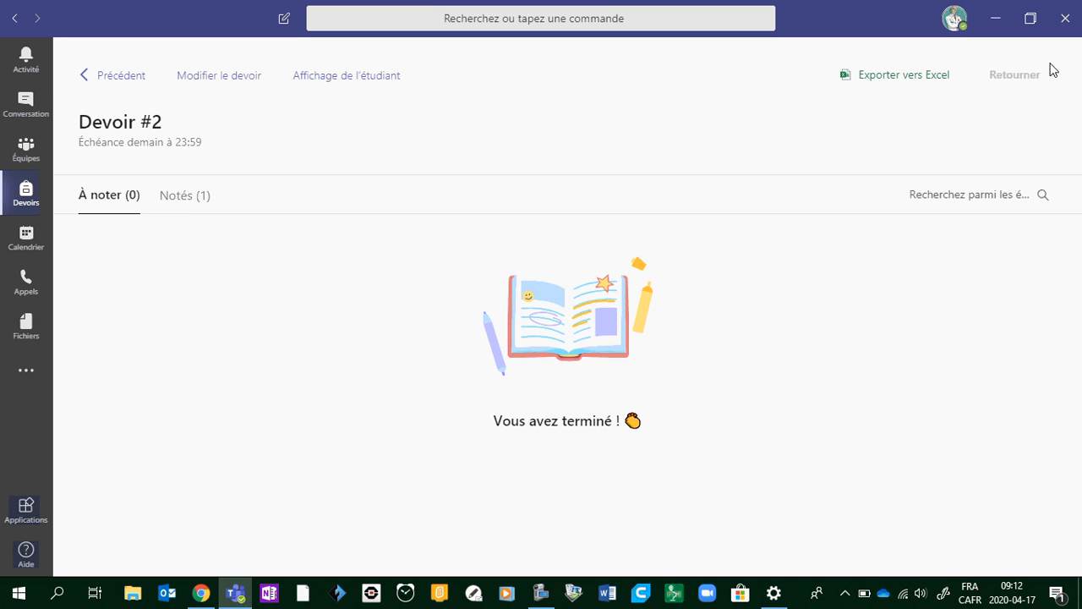
click(186, 198)
click(115, 77)
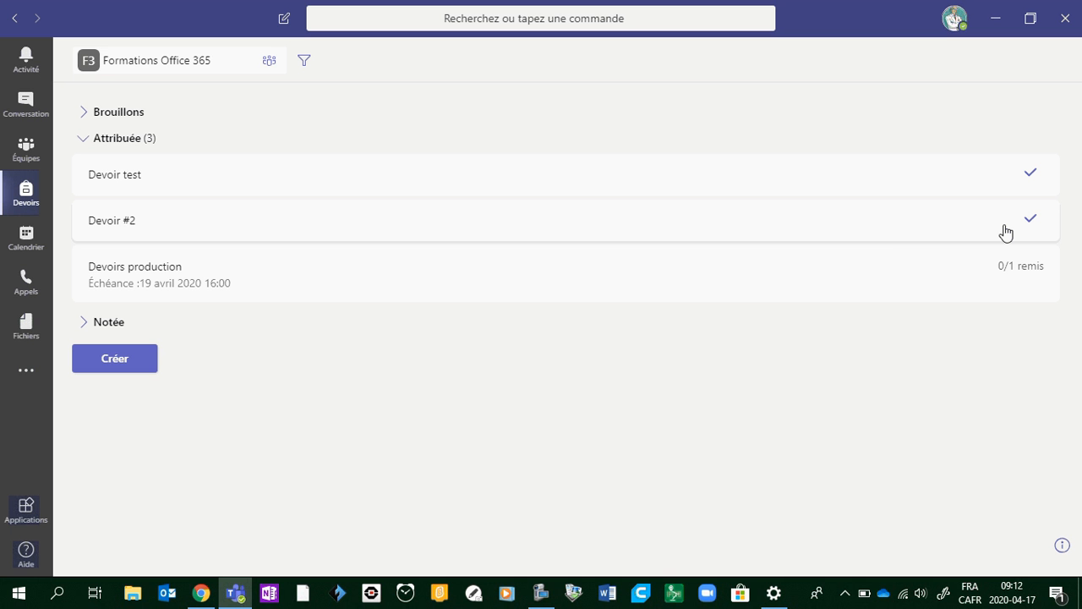
- Reopen the graded submission of Devoir test to review its comment and points, and close it
click(135, 180)
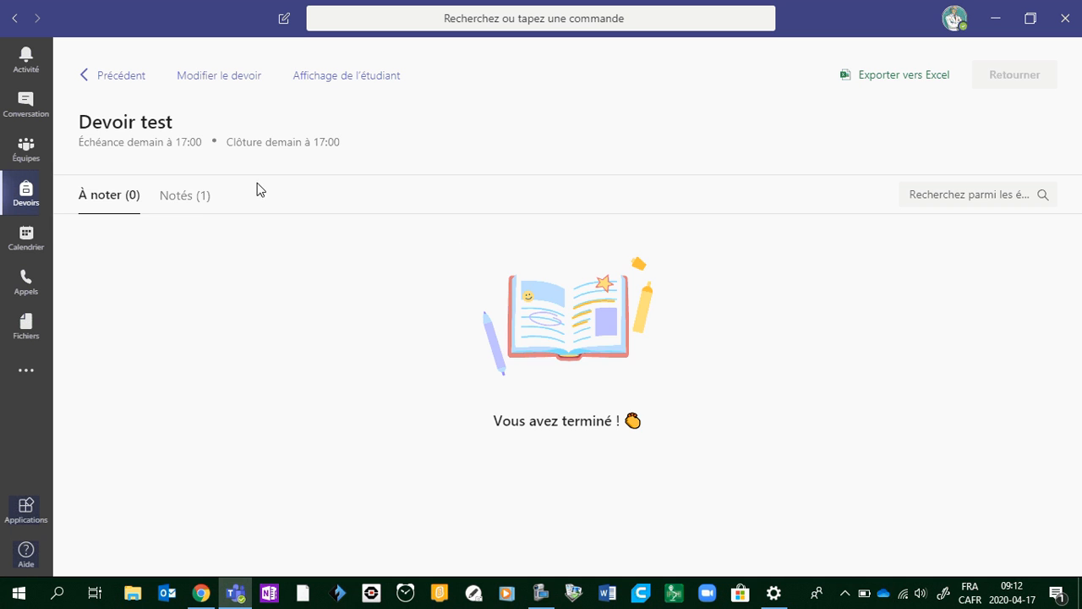
click(195, 197)
click(436, 278)
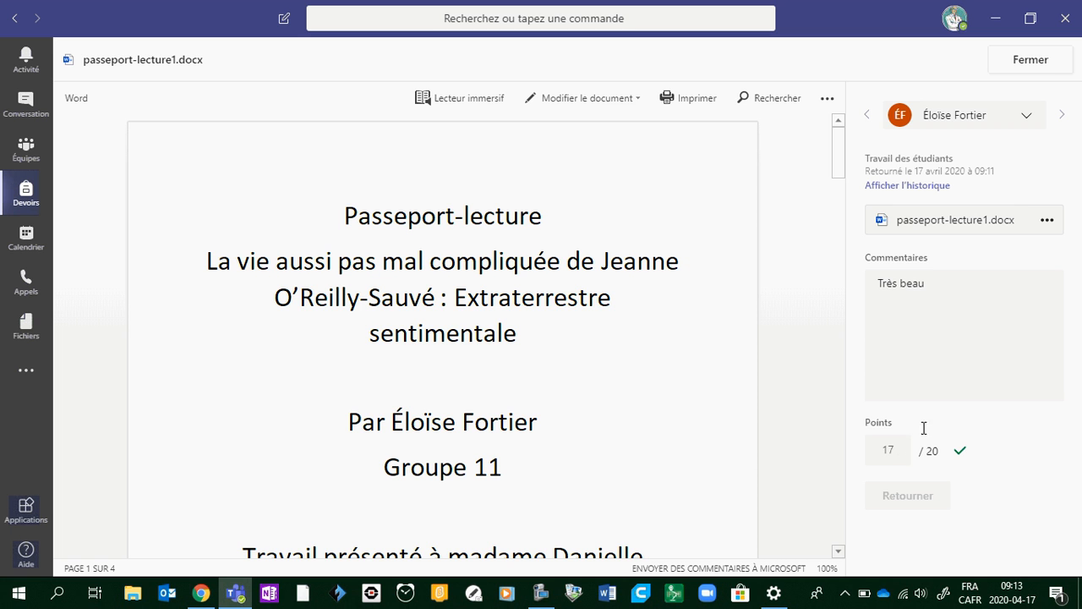
click(1045, 67)
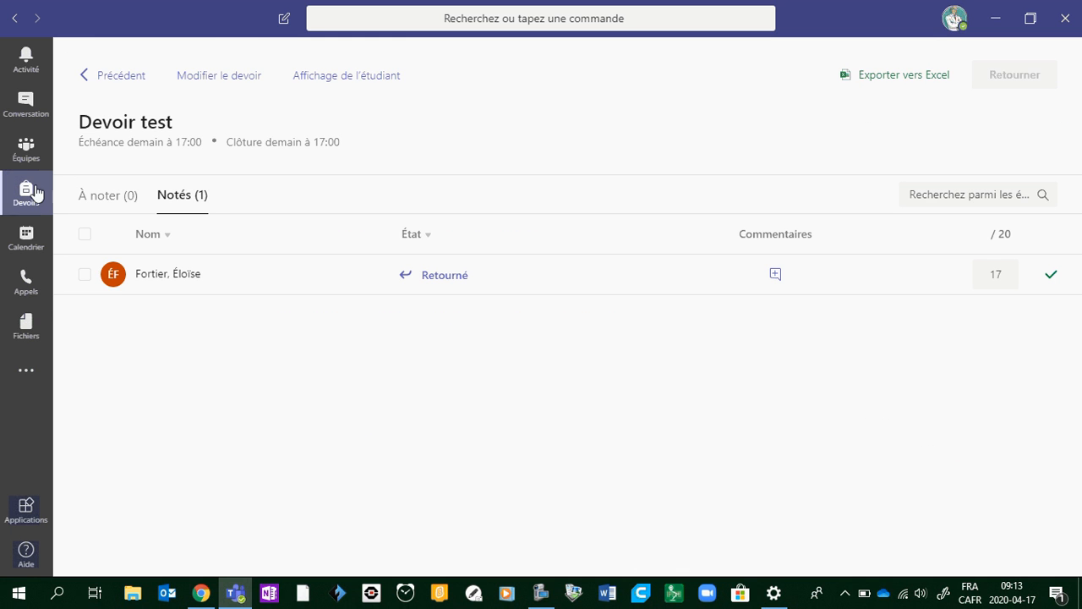
- Return to the Général channel of the Formations Office 365 team and review its assignment list and shared files
click(24, 150)
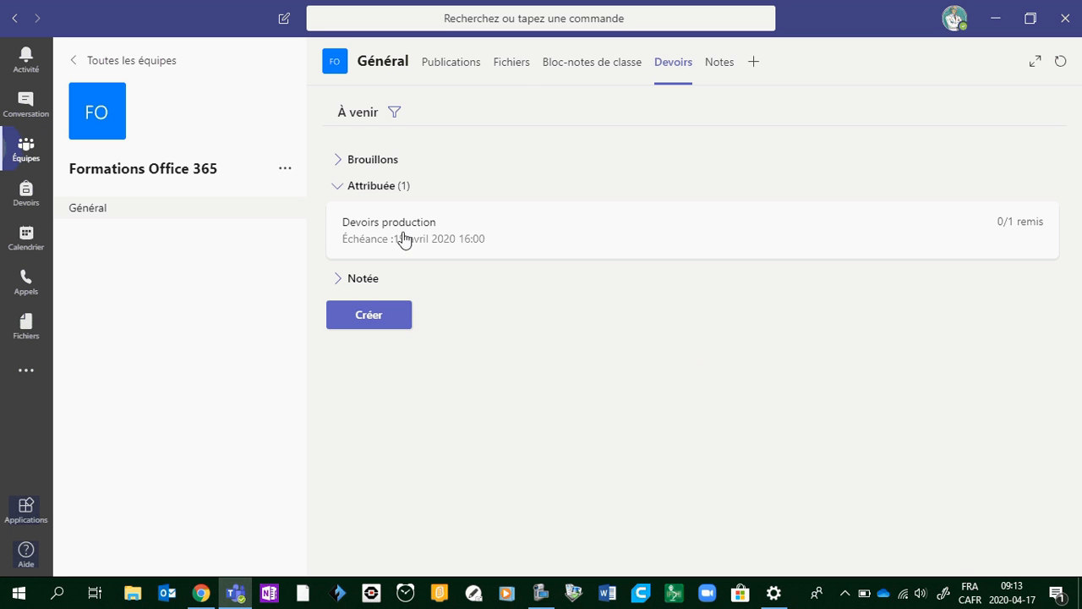
click(512, 67)
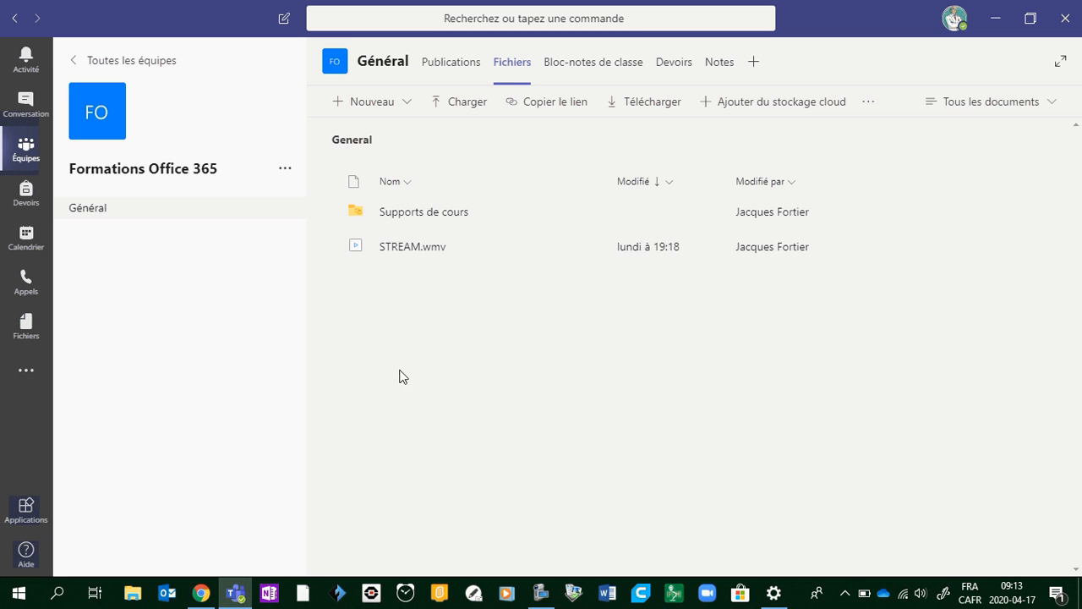
click(679, 65)
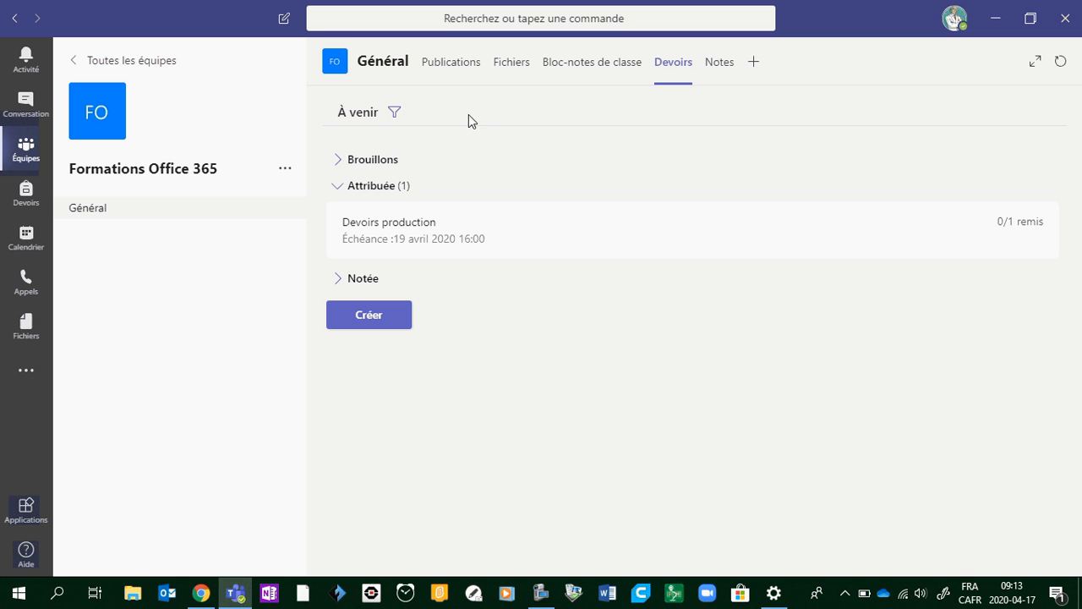
click(512, 64)
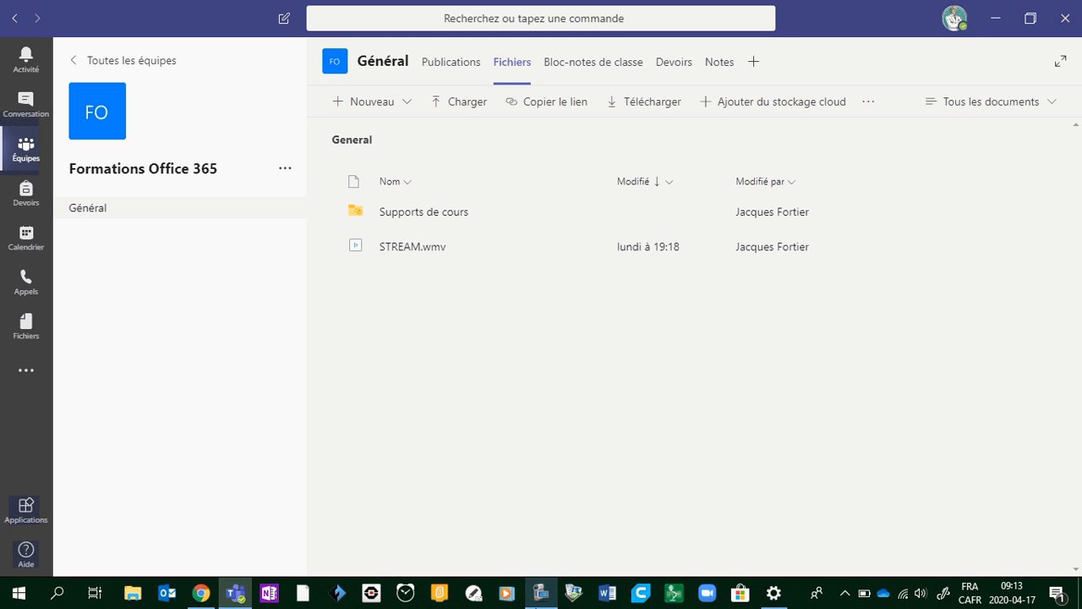
click(541, 592)
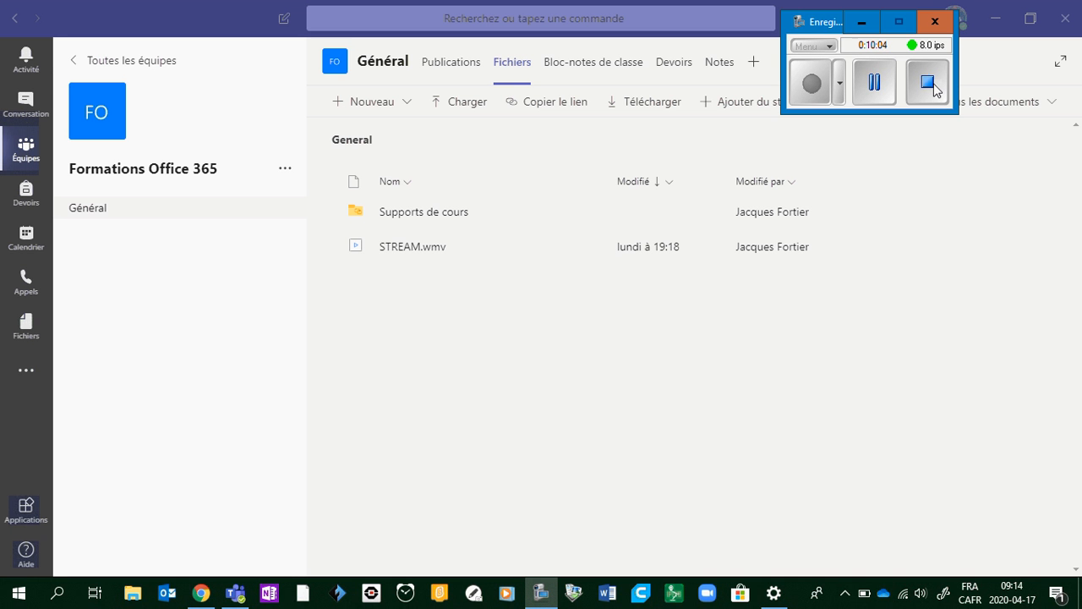
click(928, 86)
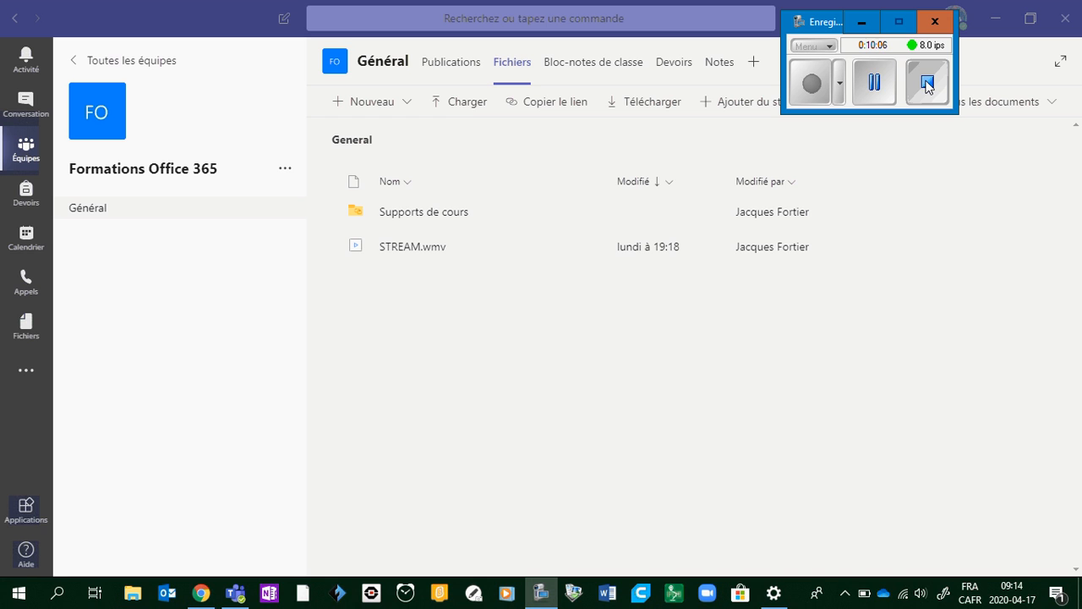